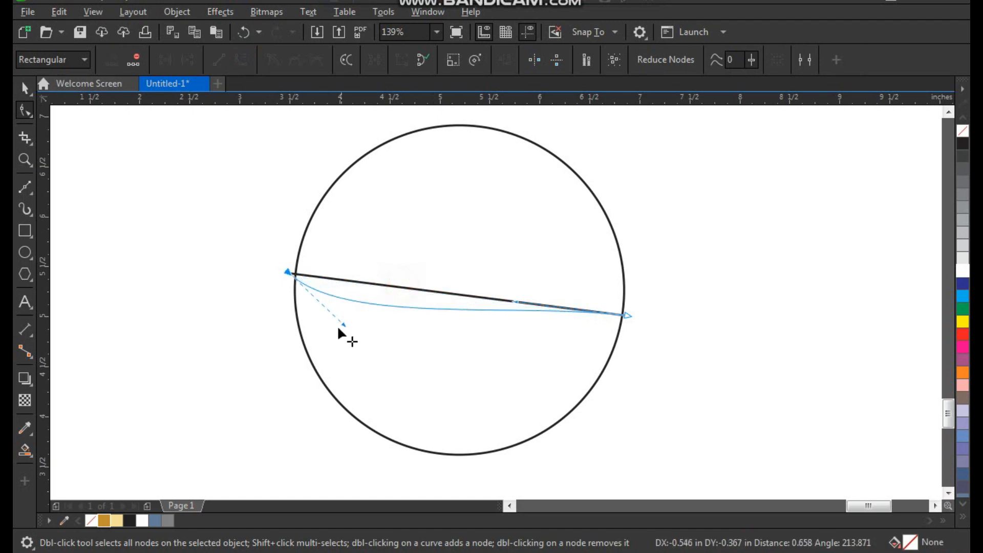
# - Bend the line crossing the circle into a smooth S-shaped wave and shift its right end slightly farther outside the circle
pyautogui.moveTo(515, 302); pyautogui.dragTo(530, 211)
pyautogui.moveTo(322, 383); pyautogui.dragTo(381, 451)
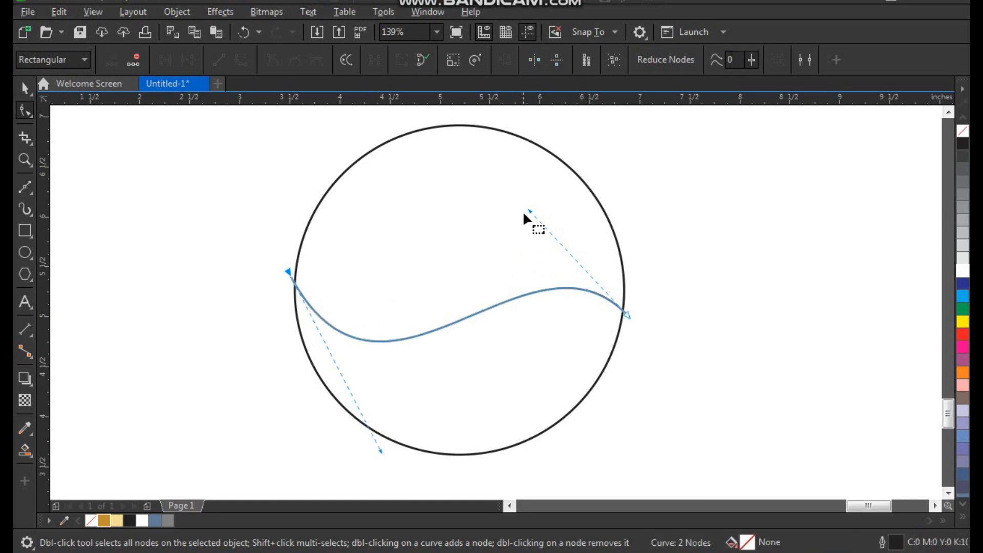
pyautogui.moveTo(530, 211); pyautogui.dragTo(508, 193)
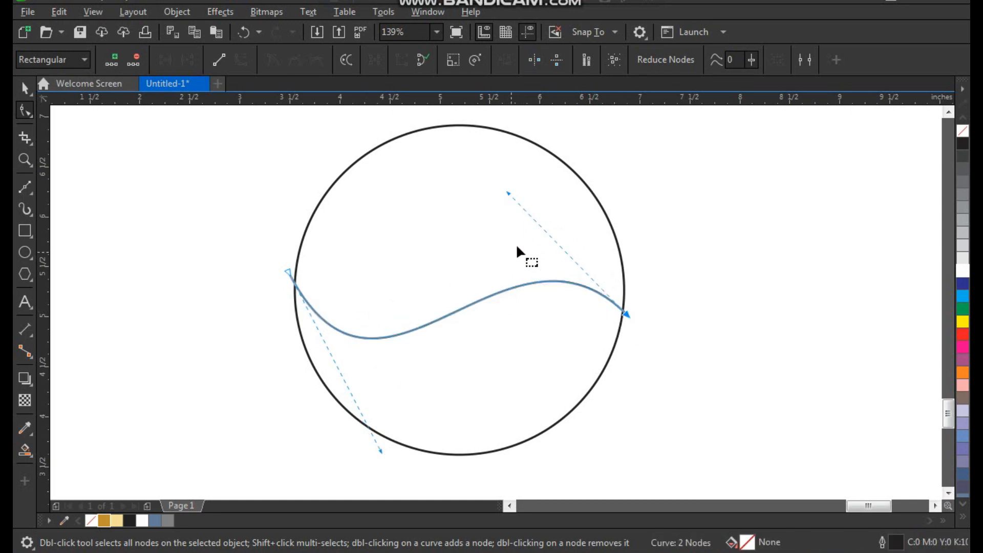
pyautogui.moveTo(506, 194); pyautogui.dragTo(491, 182)
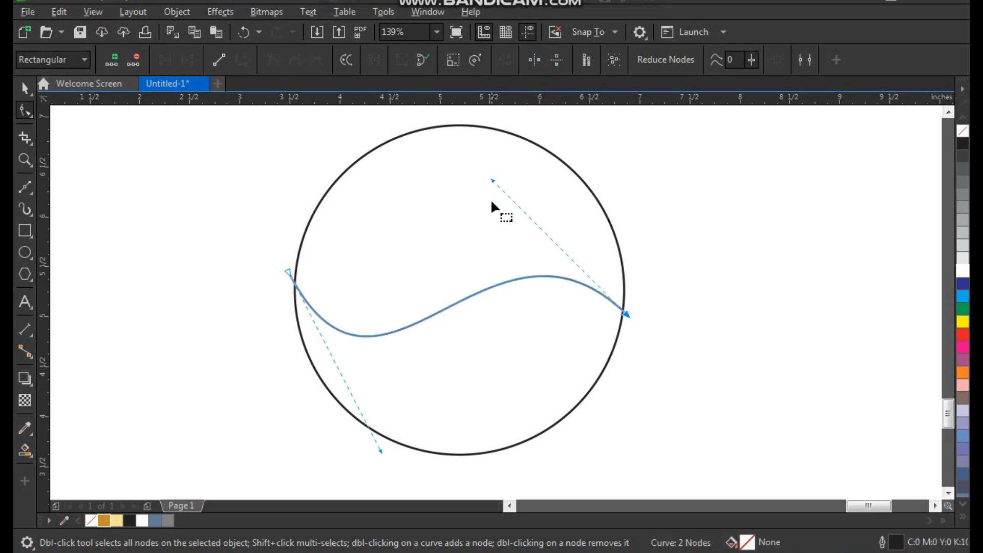
pyautogui.moveTo(626, 315); pyautogui.dragTo(637, 309)
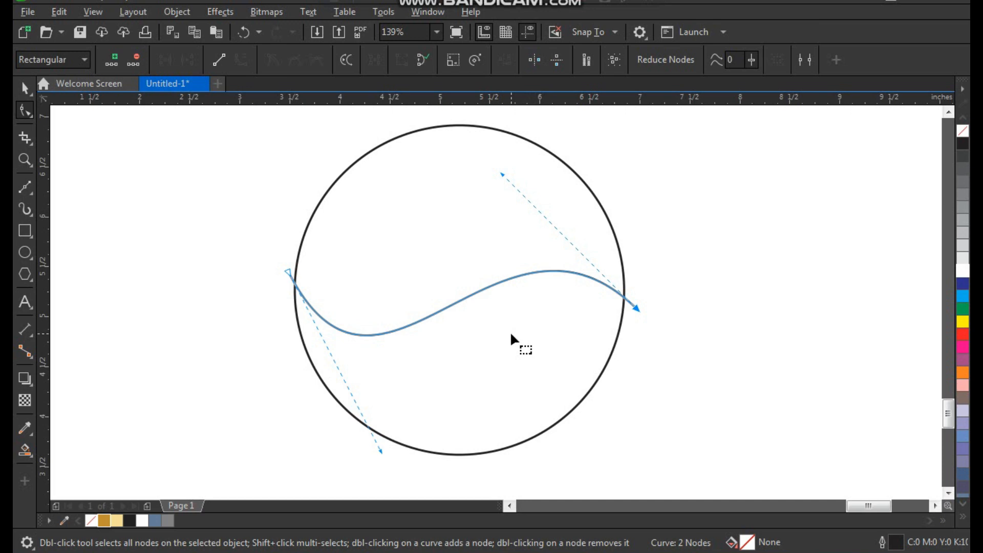
pyautogui.press('space')
pyautogui.moveTo(587, 305); pyautogui.dragTo(548, 314)
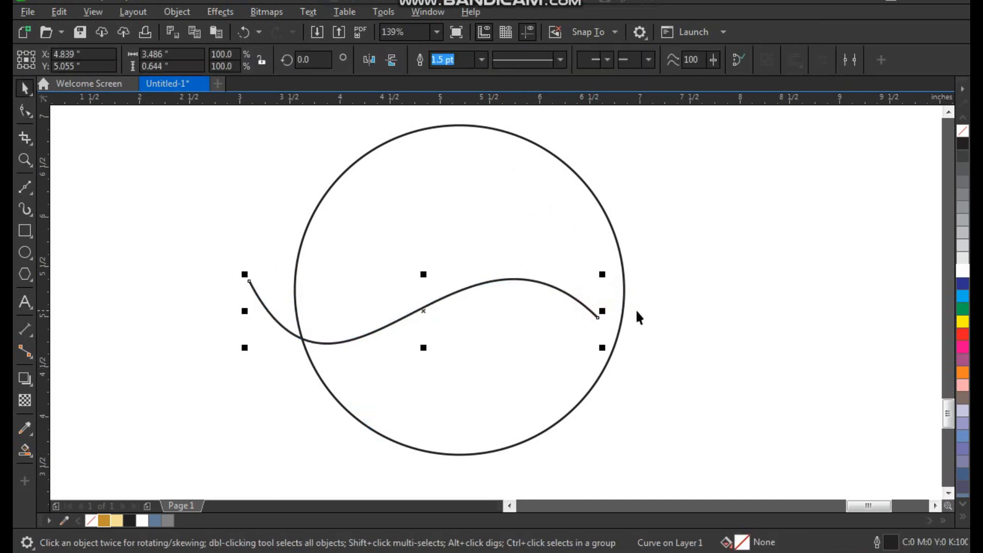
pyautogui.click(702, 281)
pyautogui.press('z')
pyautogui.moveTo(674, 136); pyautogui.dragTo(243, 427)
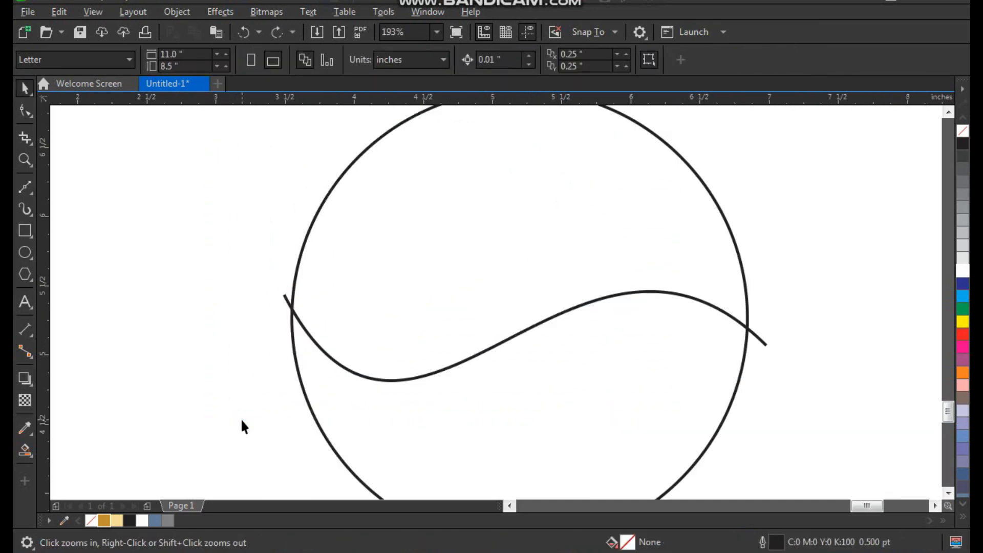
pyautogui.rightClick(242, 426)
pyautogui.moveTo(248, 218); pyautogui.dragTo(589, 477)
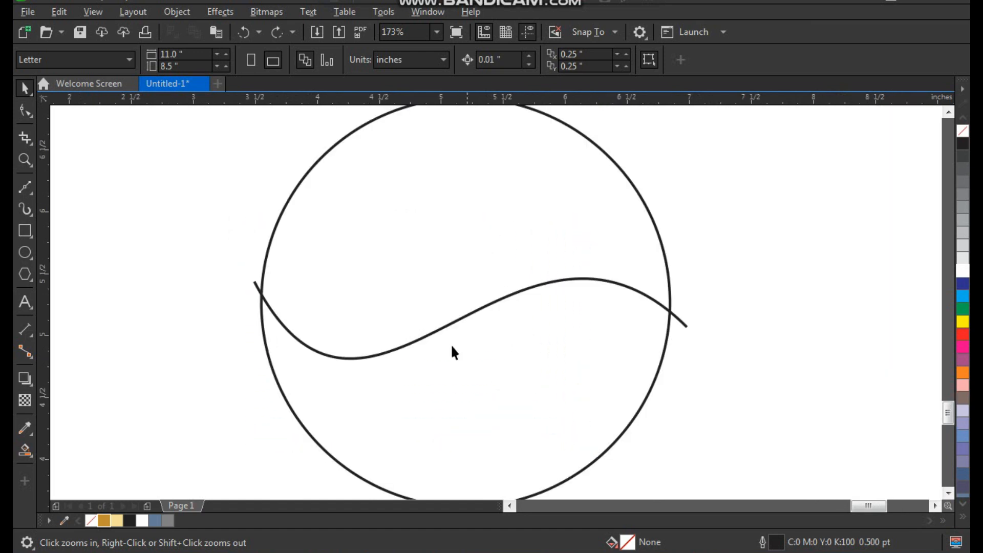
pyautogui.click(424, 259)
pyautogui.press('F7')
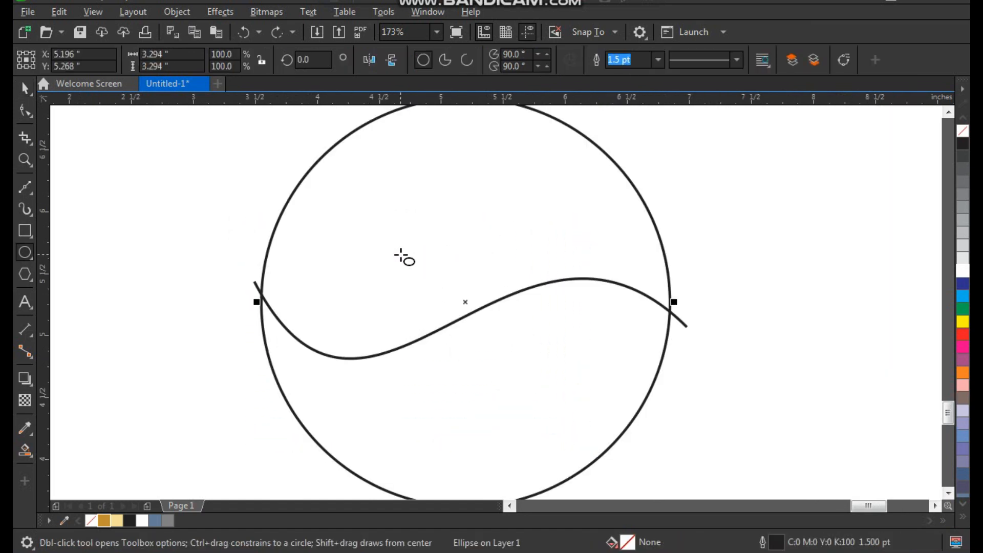
pyautogui.press('space')
pyautogui.click(226, 201)
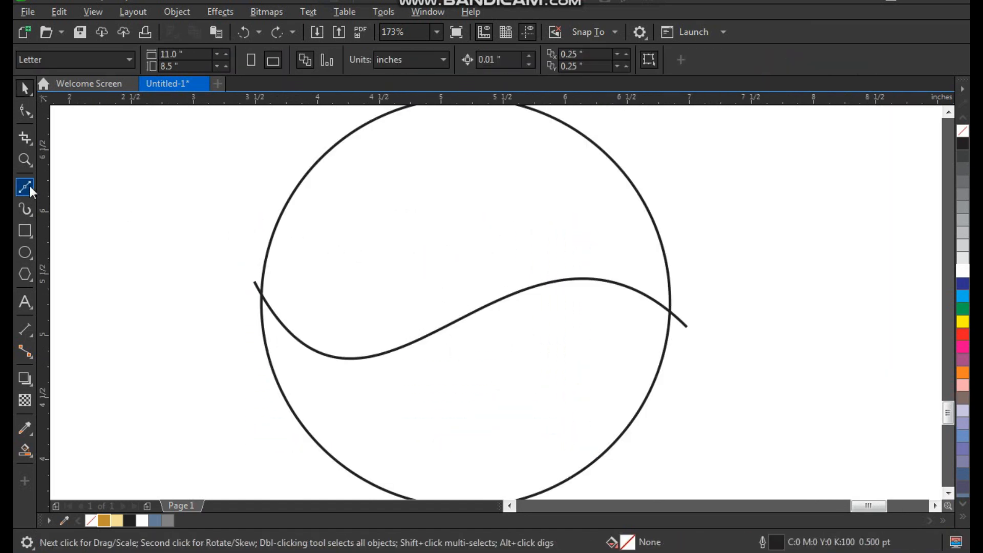
# - Draw an open zigzag of three straight Bézier segments from the circle's left edge to the middle of the wave, with a 1.5 pt outline
pyautogui.click(29, 188)
pyautogui.click(264, 242)
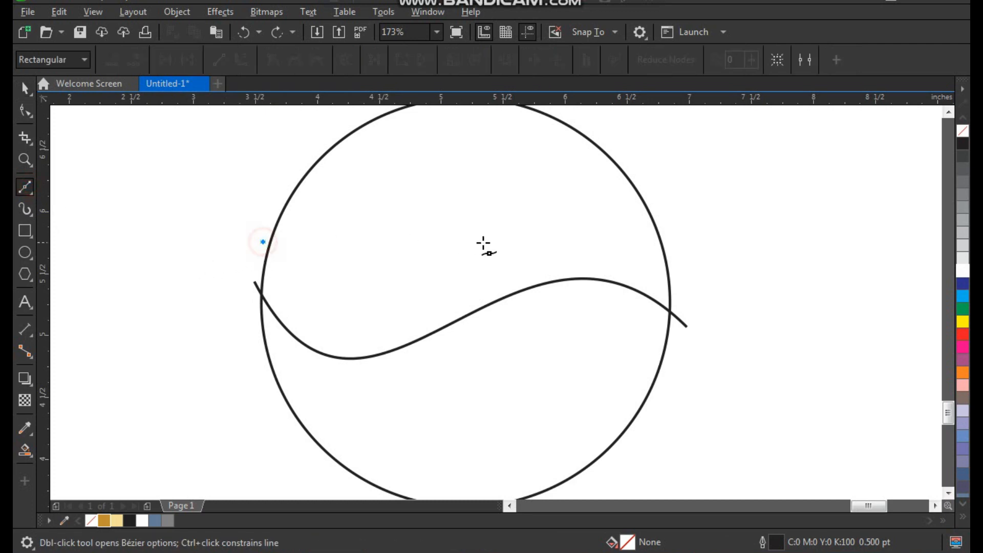
pyautogui.click(526, 242)
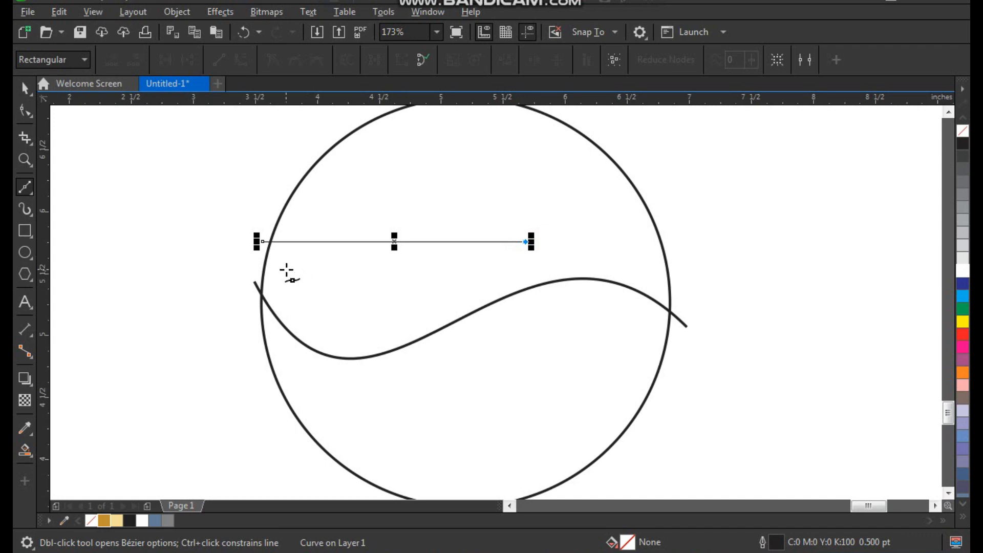
pyautogui.click(286, 268)
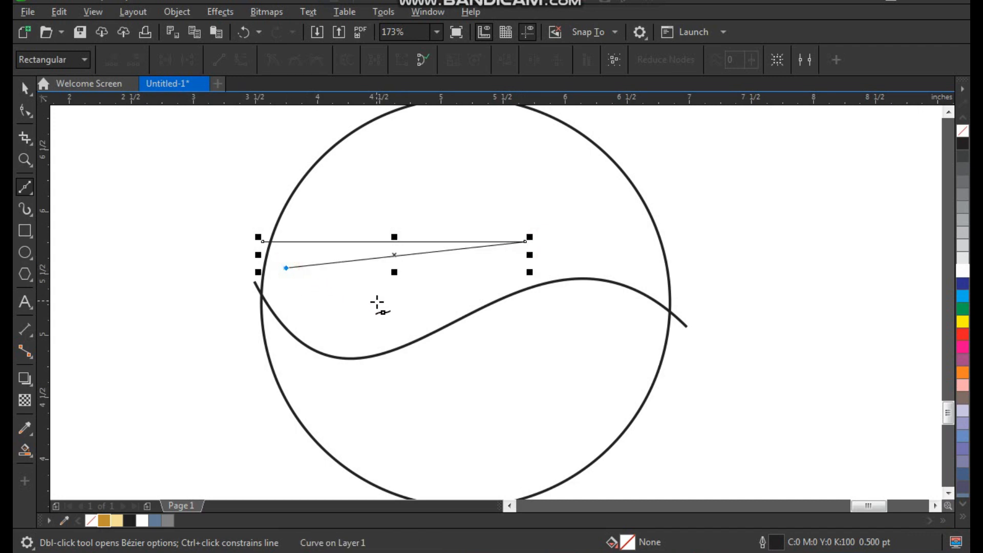
pyautogui.click(476, 312)
pyautogui.press('space')
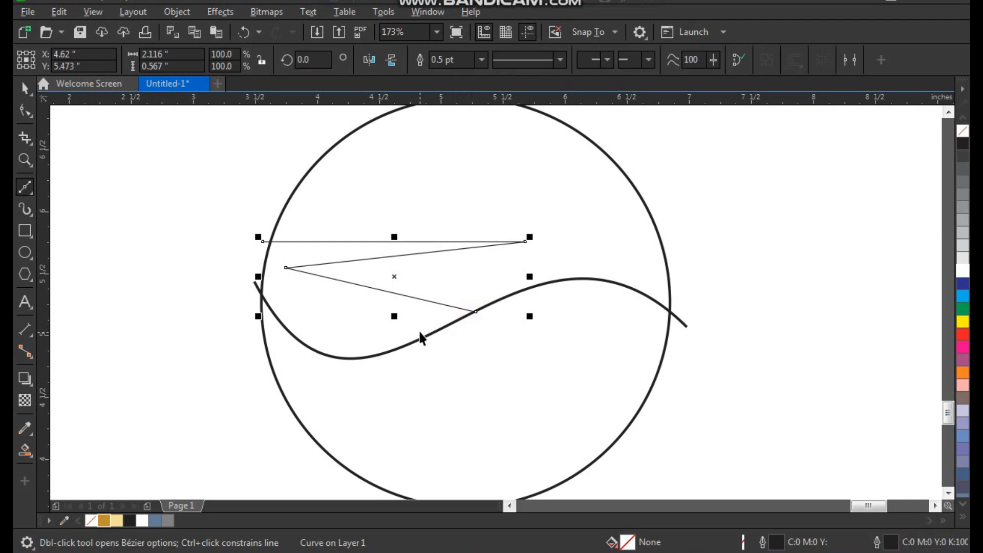
pyautogui.click(484, 60)
pyautogui.click(462, 128)
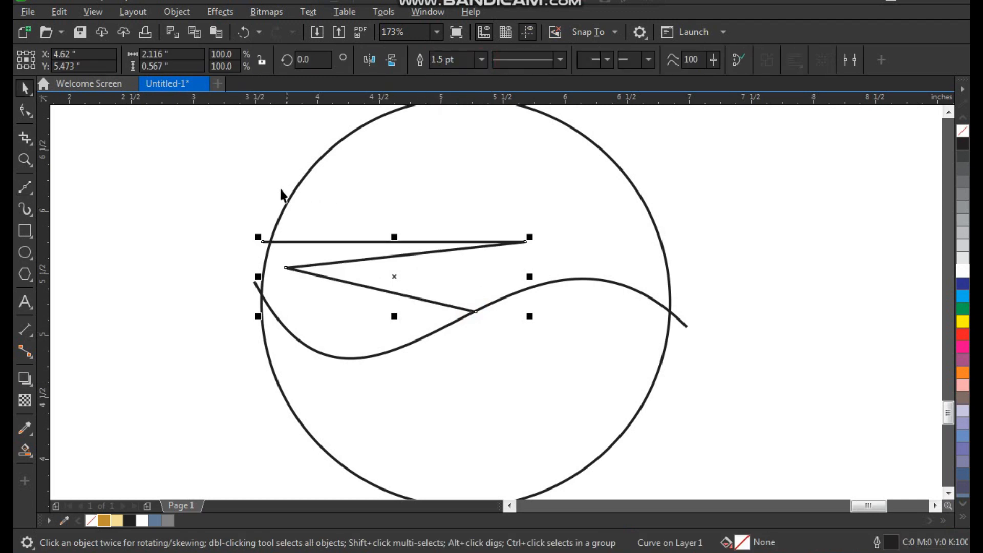
# - Convert the zigzag's segments to curves, arch the two upper ones, sag the lowest one, and extend its end node just past the wave
pyautogui.press('F10')
pyautogui.moveTo(215, 175); pyautogui.dragTo(567, 377)
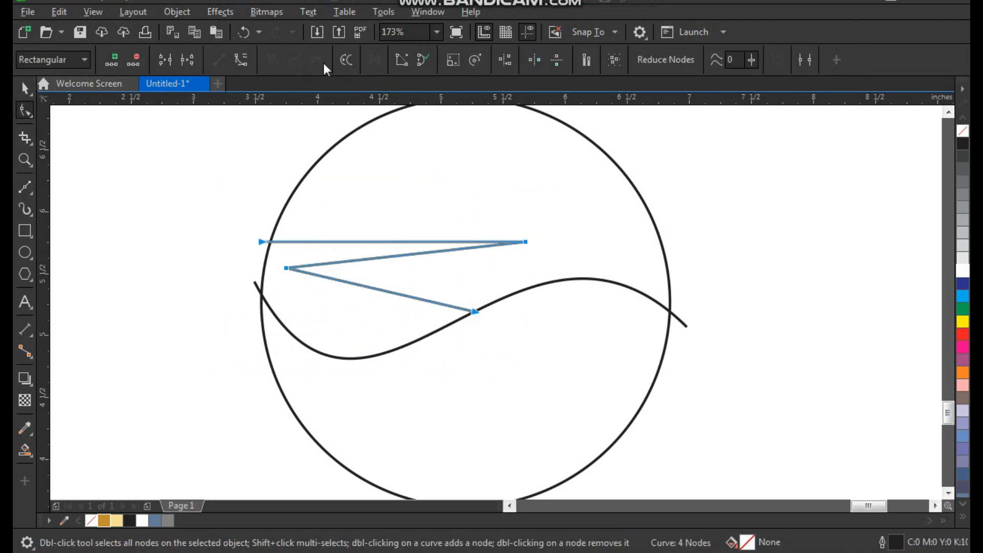
pyautogui.press('z')
pyautogui.moveTo(193, 209); pyautogui.dragTo(461, 402)
pyautogui.moveTo(505, 251); pyautogui.dragTo(473, 290)
pyautogui.click(557, 173)
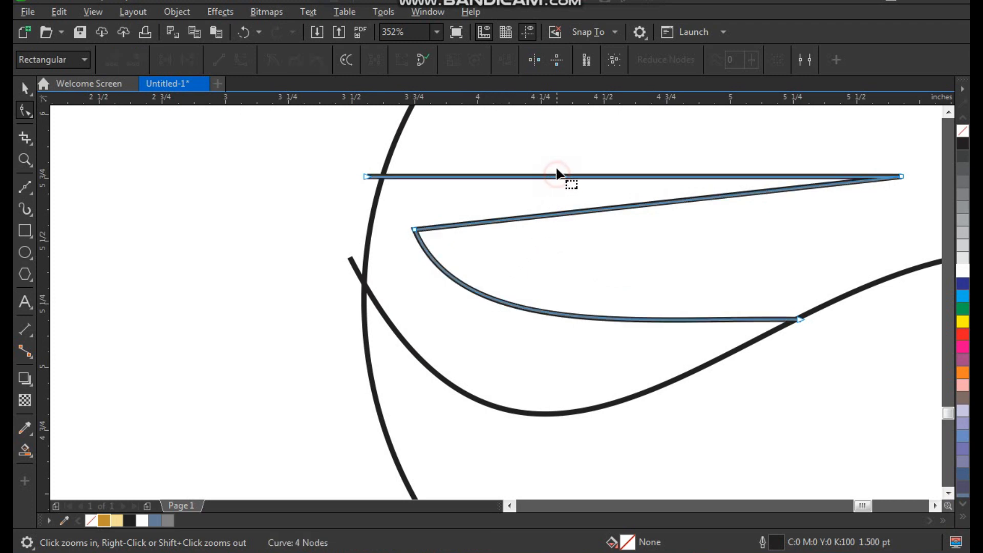
pyautogui.moveTo(562, 177); pyautogui.dragTo(558, 155)
pyautogui.moveTo(574, 215); pyautogui.dragTo(563, 189)
pyautogui.click(802, 321)
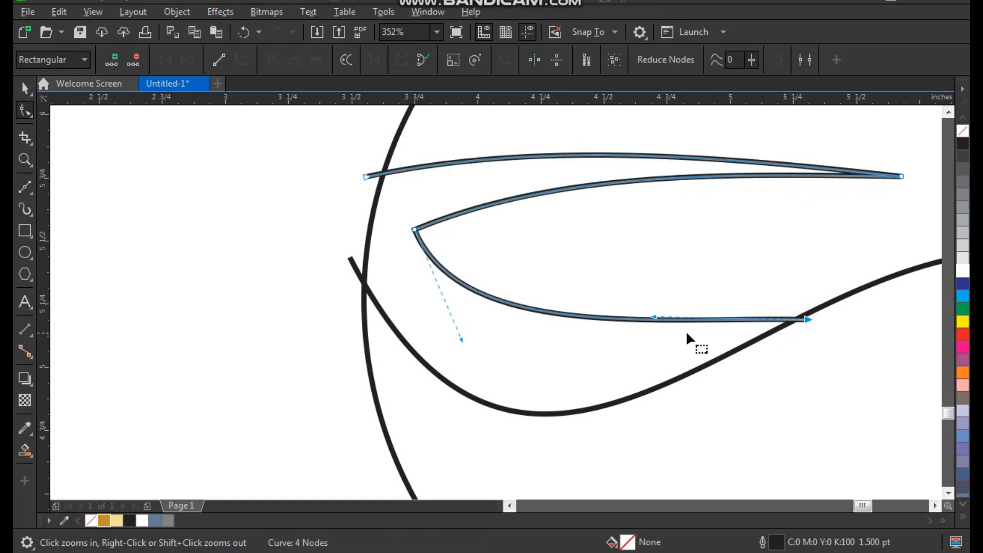
pyautogui.moveTo(463, 340); pyautogui.dragTo(523, 325)
pyautogui.press('space')
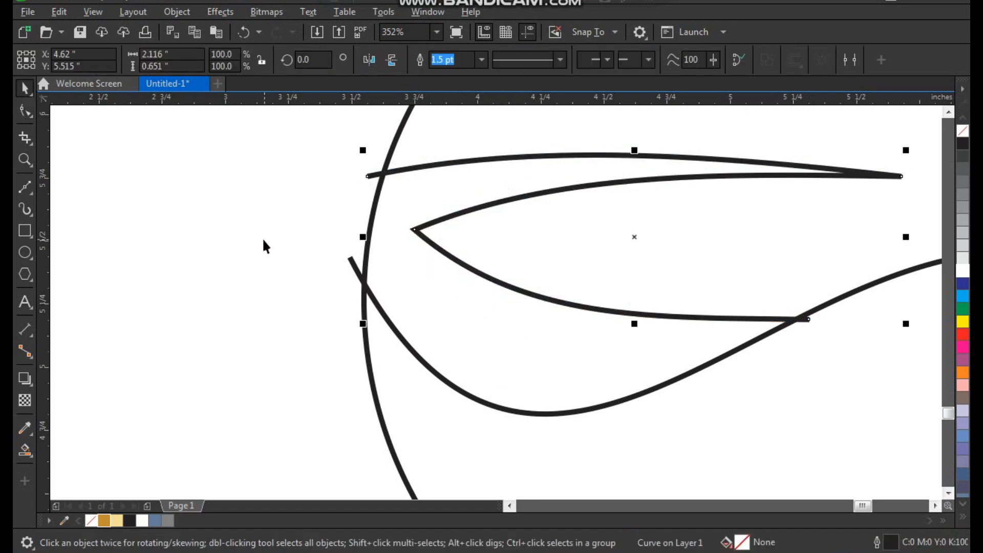
pyautogui.click(262, 238)
# - Draw a straight Bézier line across the lower part of the circle, with both ends just outside its edge
pyautogui.scroll(-2, 312, 256)
pyautogui.press('F2')
pyautogui.moveTo(317, 135); pyautogui.dragTo(640, 383)
pyautogui.moveTo(236, 181); pyautogui.dragTo(696, 473)
pyautogui.scroll(-2, 99, 384)
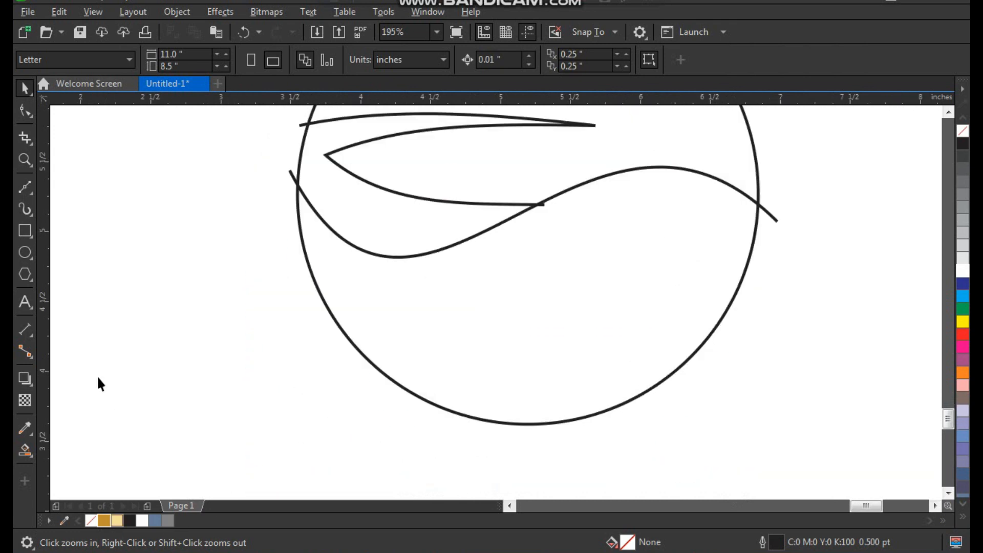
pyautogui.click(25, 188)
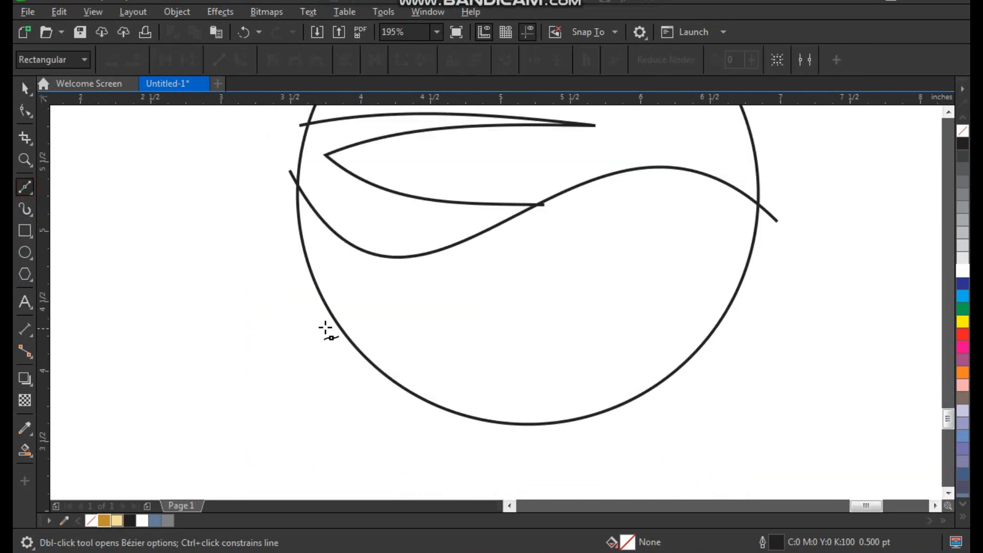
pyautogui.click(324, 310)
pyautogui.click(750, 286)
pyautogui.press('space')
# - Convert the lower line to a curve and bend it downward into a bowl-like arc just inside the circle's bottom edge
pyautogui.doubleClick(479, 300)
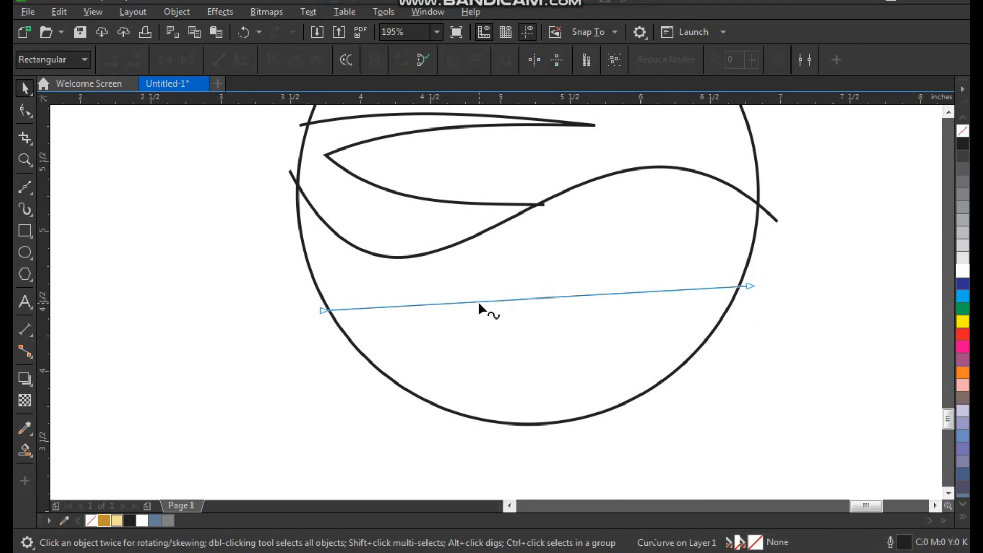
pyautogui.click(245, 60)
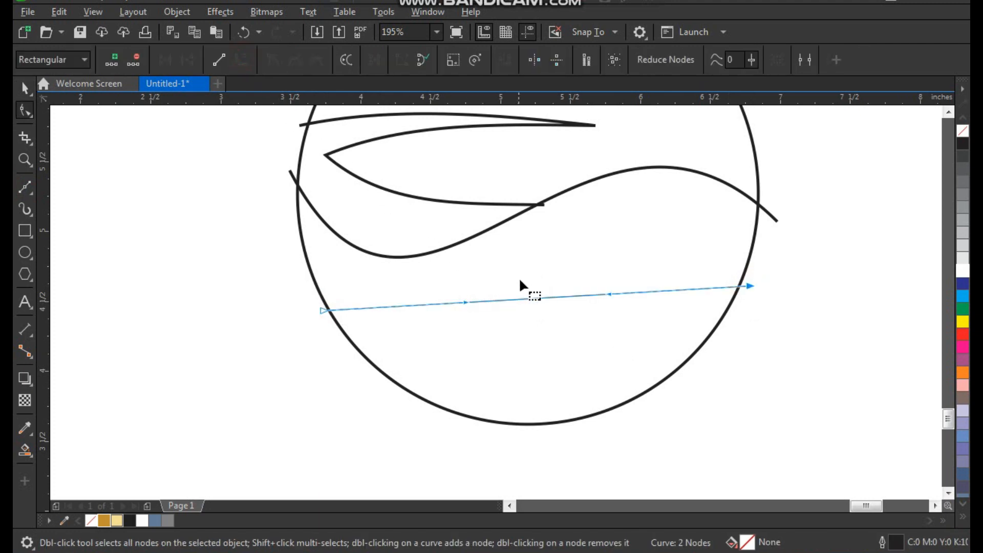
pyautogui.moveTo(537, 302); pyautogui.dragTo(520, 402)
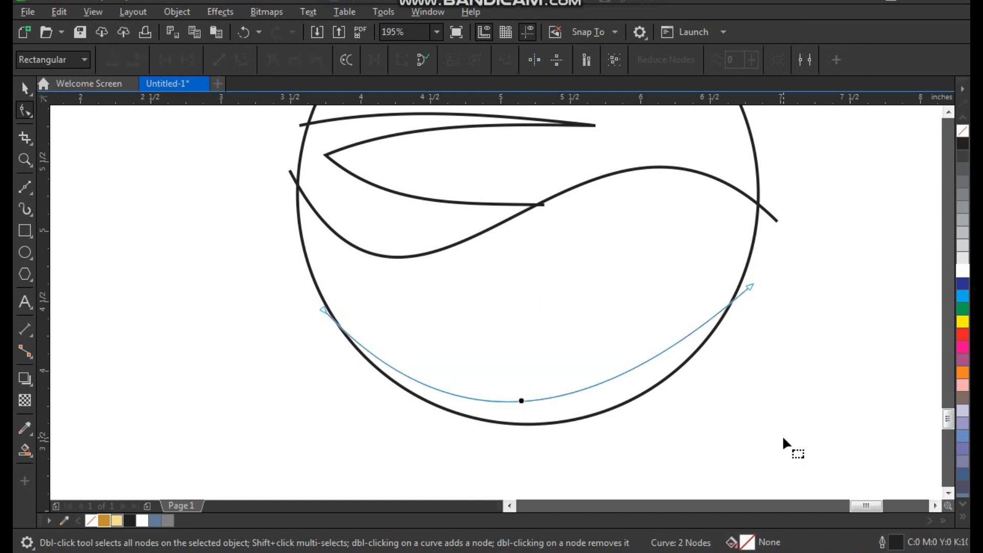
pyautogui.press('space')
pyautogui.click(803, 374)
# - Set the lower arc's outline width to 1.5 pt
pyautogui.scroll(-1, 499, 356)
pyautogui.press('F2')
pyautogui.moveTo(389, 429); pyautogui.dragTo(776, 222)
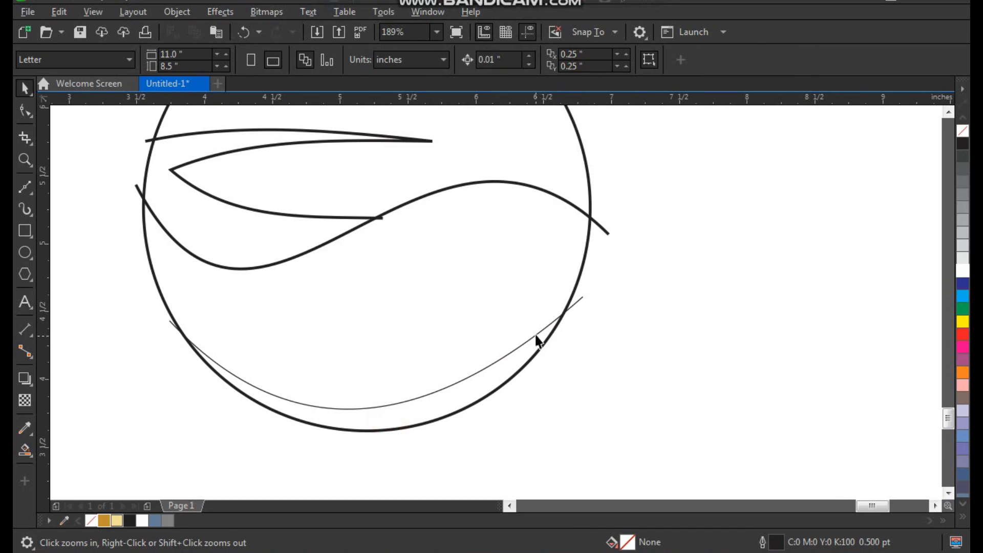
pyautogui.click(536, 332)
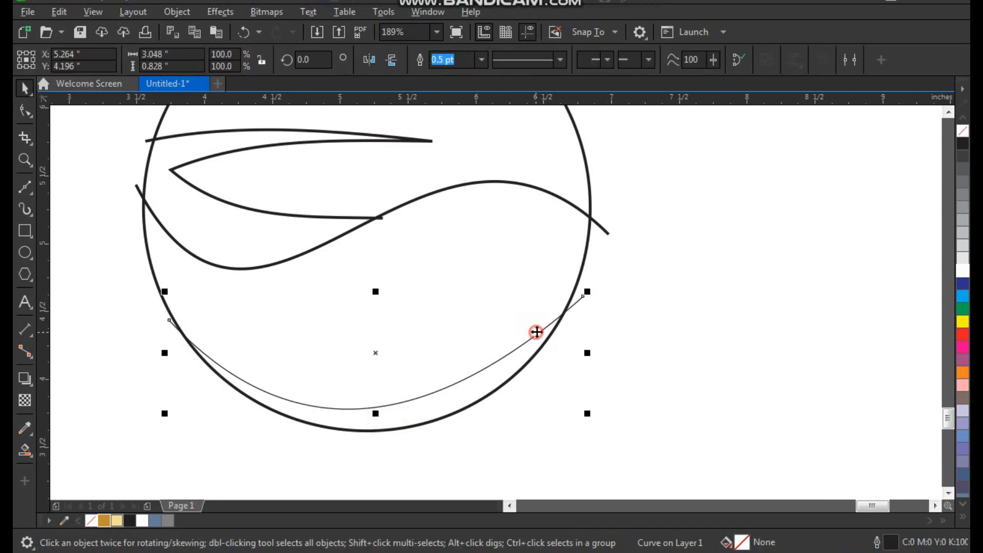
pyautogui.click(481, 61)
pyautogui.click(464, 128)
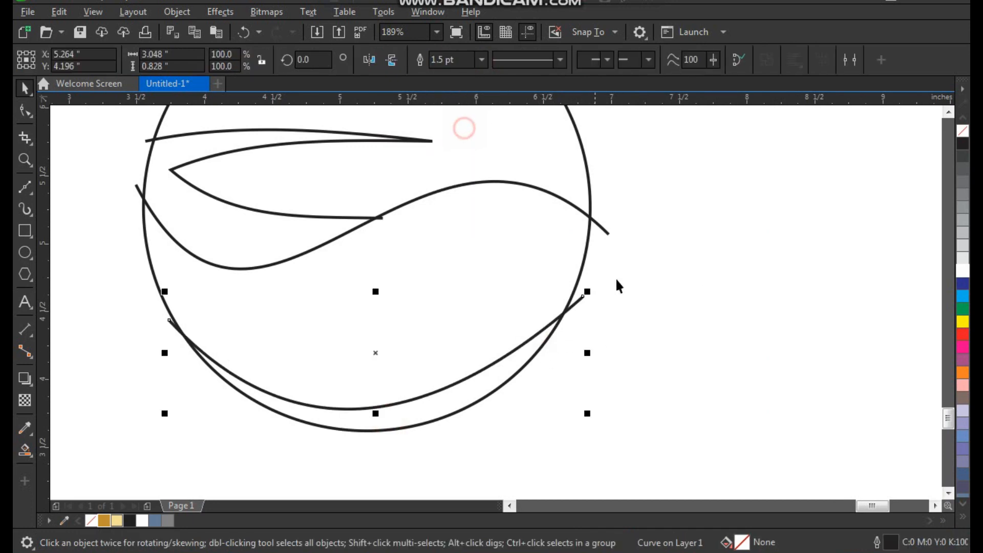
pyautogui.click(615, 278)
pyautogui.scroll(-2, 548, 335)
pyautogui.press('z')
pyautogui.moveTo(241, 406); pyautogui.dragTo(624, 137)
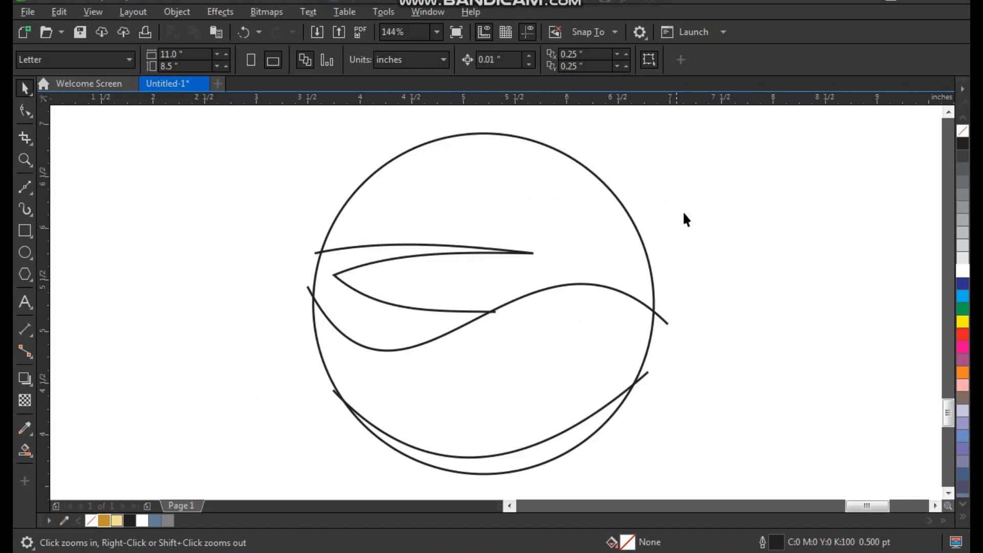
pyautogui.press('space')
pyautogui.click(423, 251)
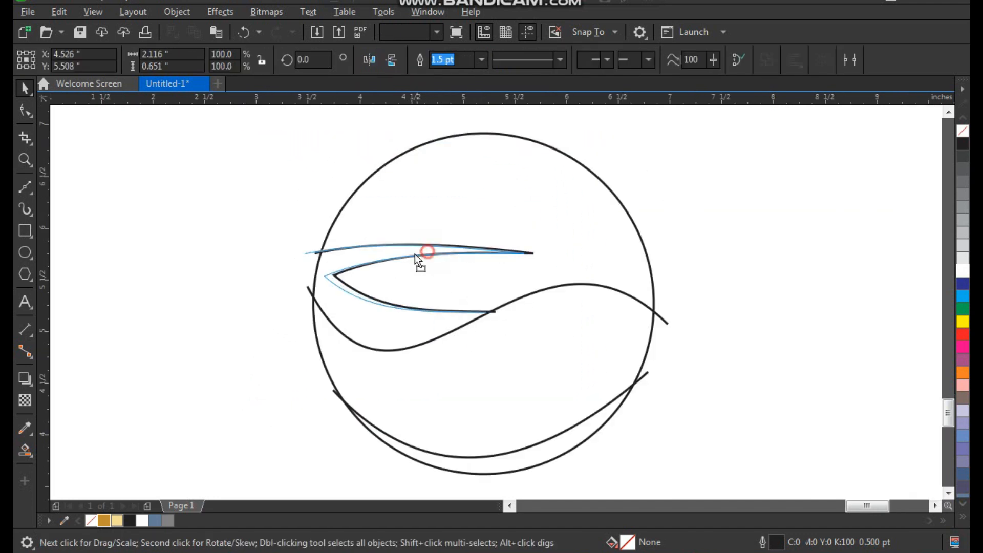
pyautogui.click(468, 286)
# - Smart-fill the region below the wave, the crescent beneath the lower arc, and the pointed swoosh region with grey-blue
pyautogui.press('z')
pyautogui.moveTo(249, 185); pyautogui.dragTo(660, 465)
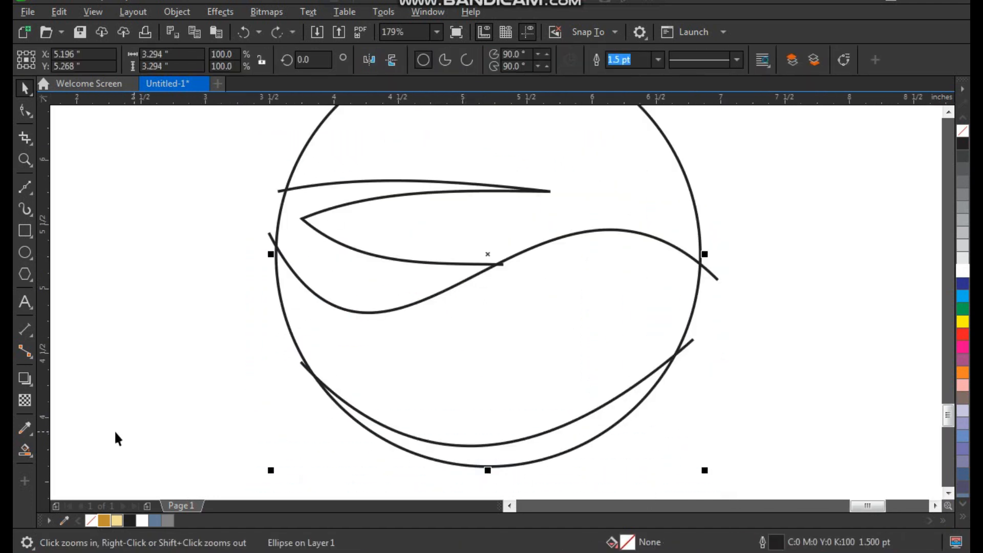
pyautogui.click(25, 451)
pyautogui.click(520, 348)
pyautogui.click(539, 447)
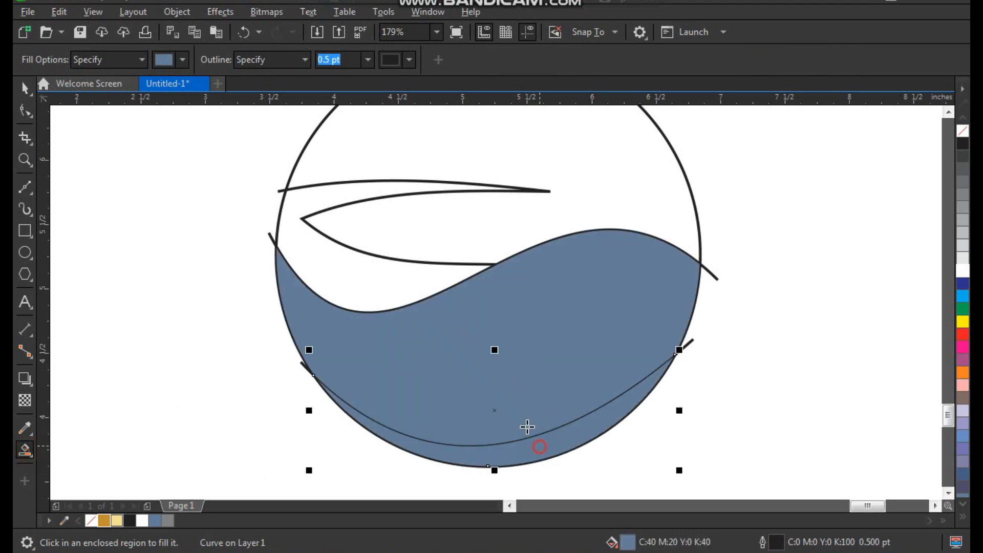
pyautogui.click(348, 257)
pyautogui.press('space')
# - Move the three filled shapes away to the left of the construction outlines and delete the original circle and curves
pyautogui.click(583, 427)
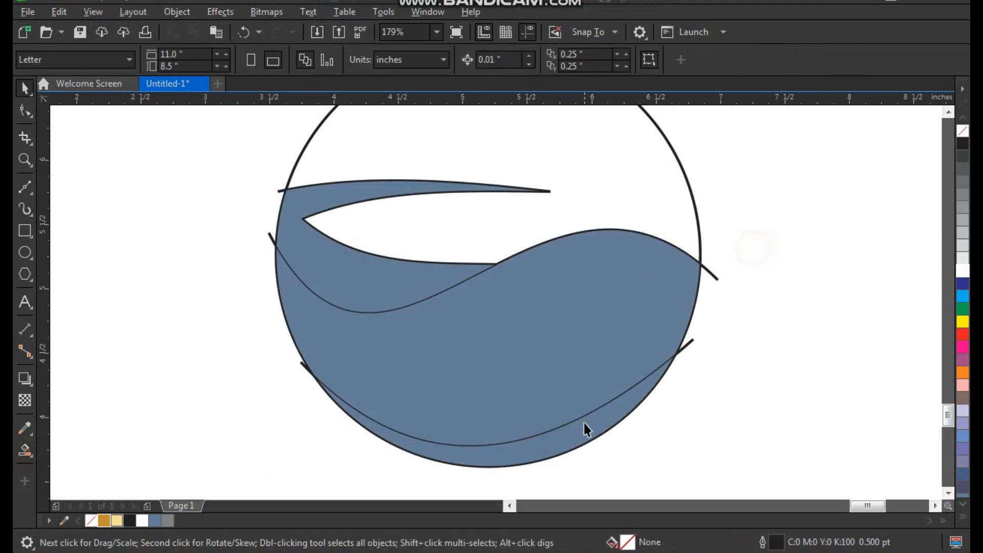
pyautogui.keyDown('shift'); pyautogui.click(570, 370); pyautogui.keyUp('shift')
pyautogui.keyDown('shift'); pyautogui.click(389, 276); pyautogui.keyUp('shift')
pyautogui.scroll(-2, 494, 358)
pyautogui.moveTo(523, 341); pyautogui.dragTo(236, 330)
pyautogui.click(288, 179)
pyautogui.moveTo(289, 145); pyautogui.dragTo(665, 446)
pyautogui.press('Delete')
# - Select all three filled shapes and move them back to the right, toward the middle of the page
pyautogui.moveTo(449, 172); pyautogui.dragTo(92, 430)
pyautogui.moveTo(266, 345); pyautogui.dragTo(604, 333)
pyautogui.click(738, 289)
# - Fill the large wave shape with green (C:100 M:0 Y:100 K:0), keeping it in its original position
pyautogui.press('z')
pyautogui.moveTo(723, 223); pyautogui.dragTo(369, 456)
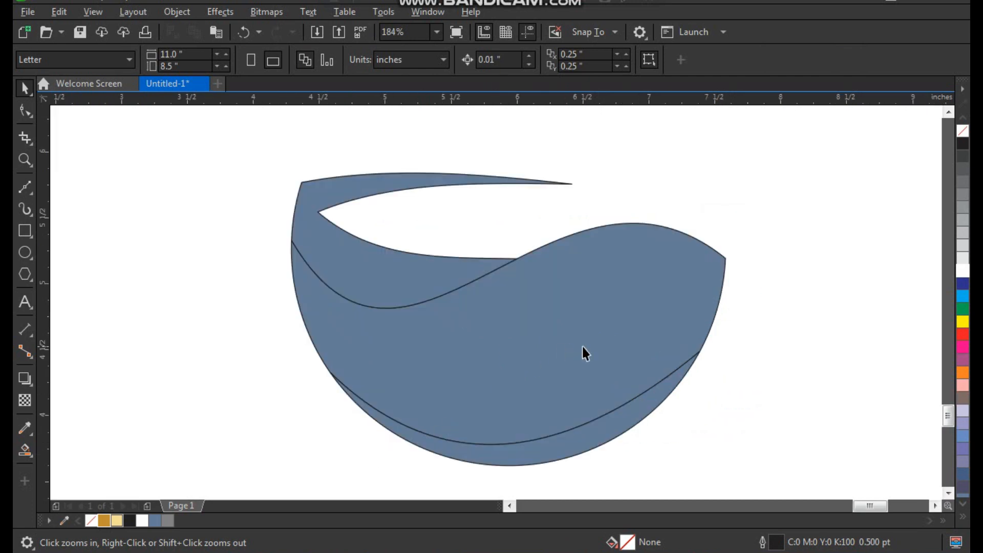
pyautogui.press('space')
pyautogui.click(568, 344)
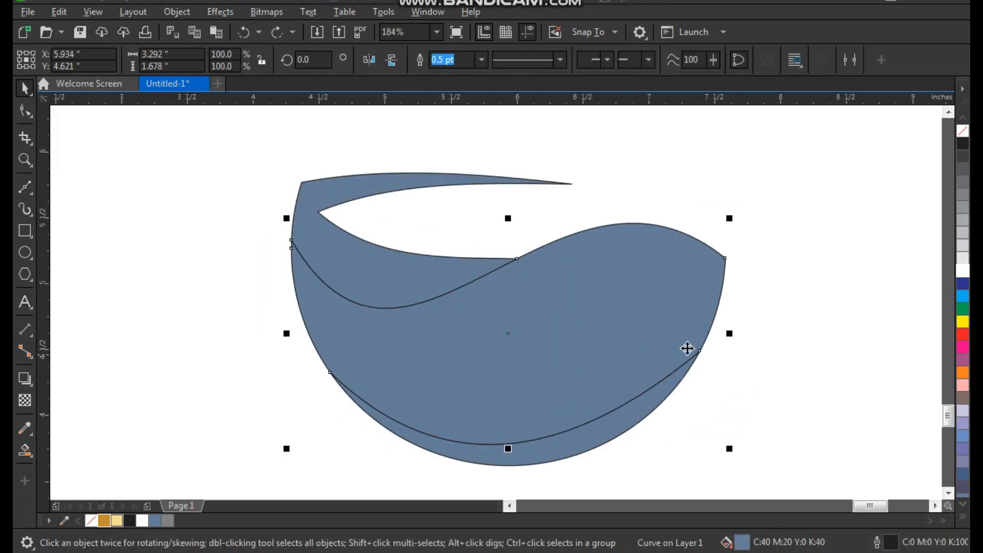
pyautogui.press('z')
pyautogui.moveTo(757, 171); pyautogui.dragTo(256, 430)
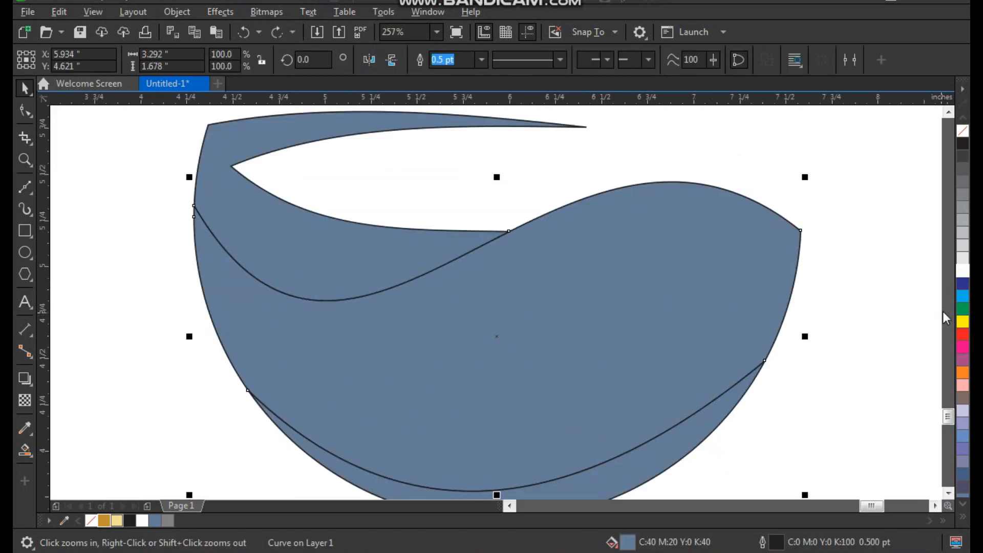
pyautogui.click(963, 309)
pyautogui.moveTo(460, 395); pyautogui.dragTo(487, 392)
pyautogui.hotkey('ctrl', 'z')
# - Apply a linear fountain fill to the large wave shape, from green near its lower edge to yellow-green beneath the crest
pyautogui.click(29, 452)
pyautogui.click(78, 451)
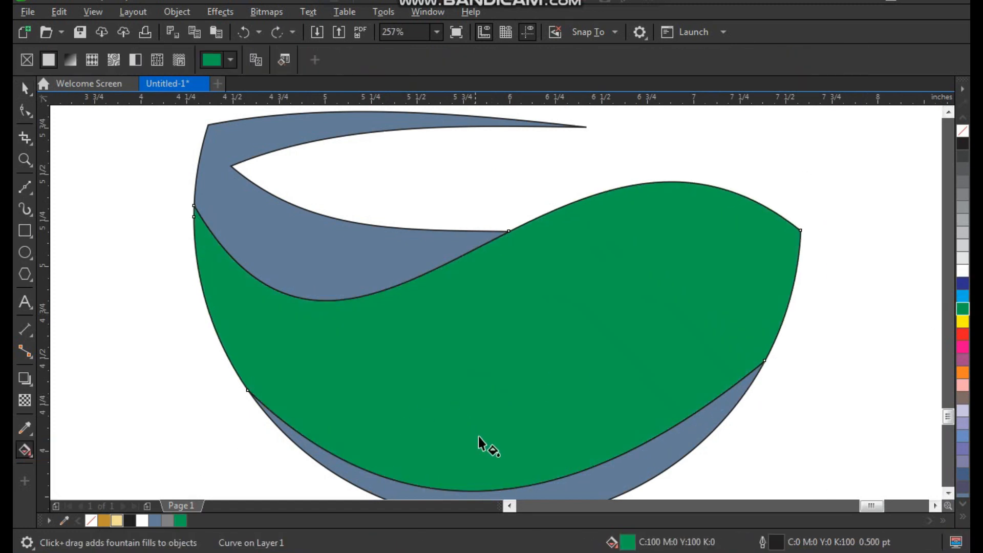
pyautogui.moveTo(562, 455); pyautogui.dragTo(489, 273)
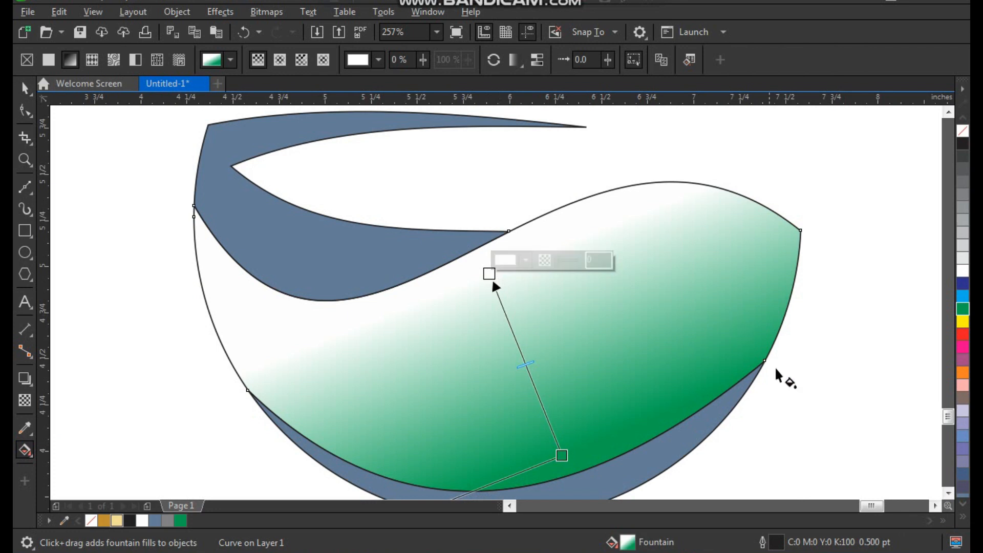
pyautogui.click(960, 520)
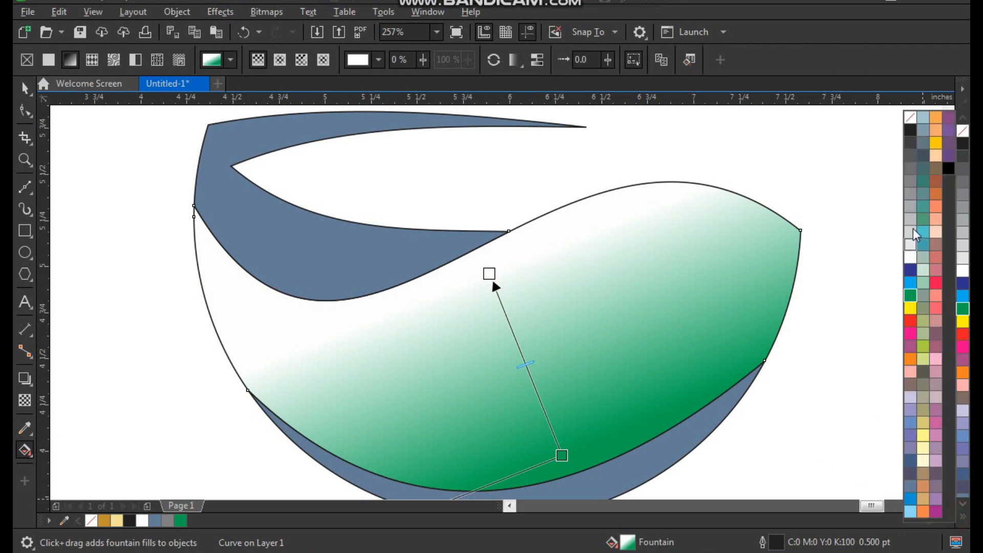
pyautogui.moveTo(923, 347); pyautogui.dragTo(490, 273)
pyautogui.click(23, 90)
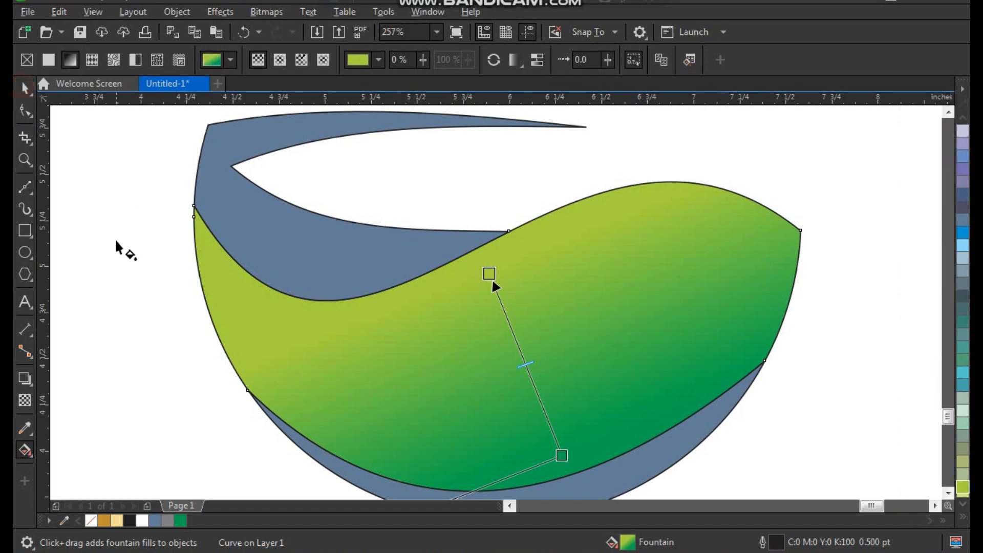
pyautogui.click(116, 243)
pyautogui.press('space')
# - Fill the thin crescent beneath the wave with green (C:100 M:0 Y:100 K:0), keeping it in its original position
pyautogui.press('F3')
pyautogui.press('F2')
pyautogui.moveTo(310, 167)
pyautogui.mouseDown()
pyautogui.moveTo(693, 463)
pyautogui.moveTo(696, 448)
pyautogui.mouseUp()
pyautogui.click(579, 391)
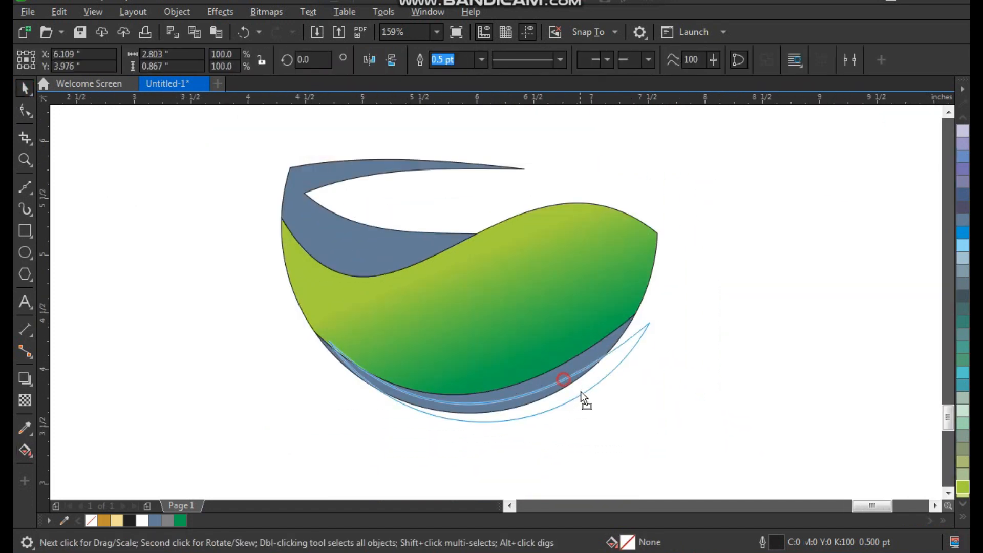
pyautogui.click(959, 517)
pyautogui.click(912, 296)
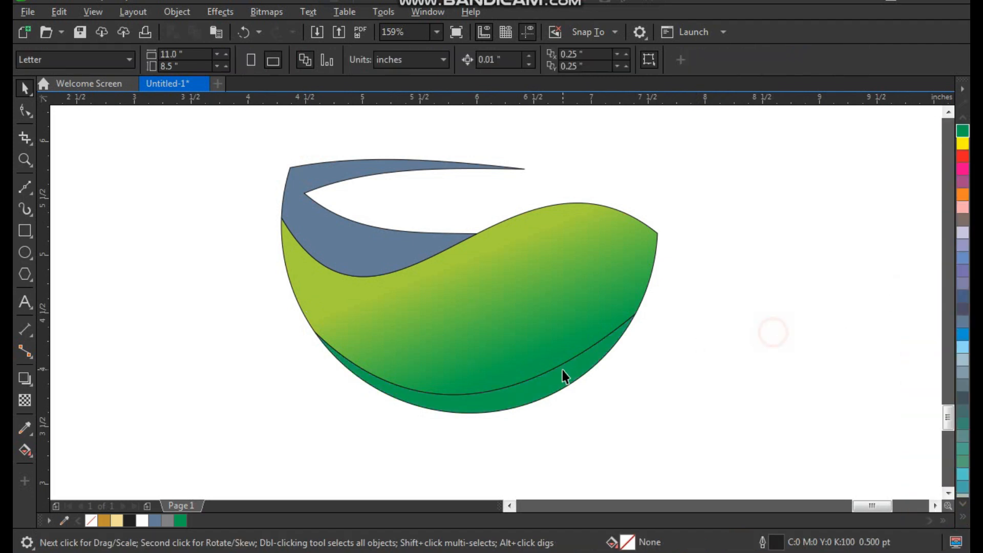
# - Darken the crescent's uniform fill to a deep green of the same hue, about #0F7A49
pyautogui.doubleClick(743, 541)
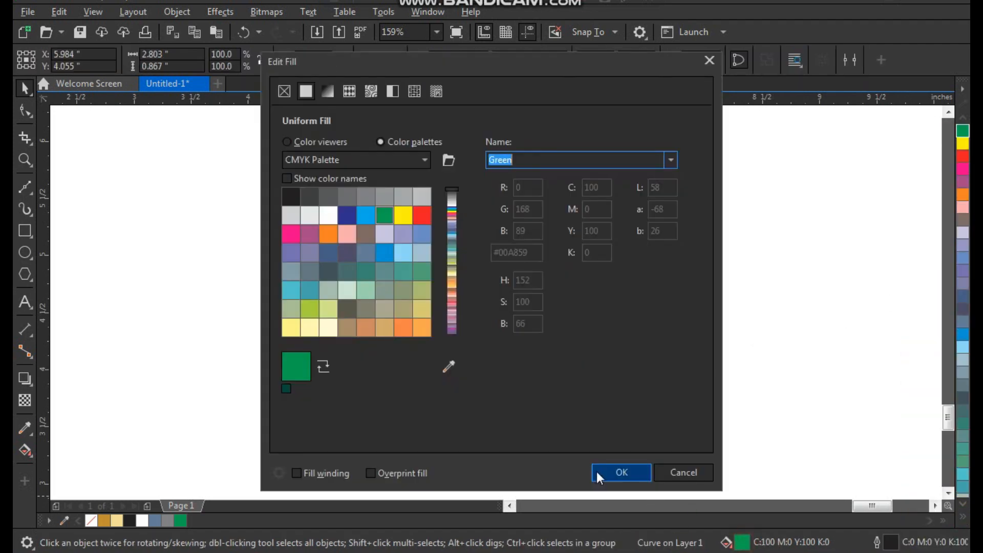
pyautogui.click(304, 143)
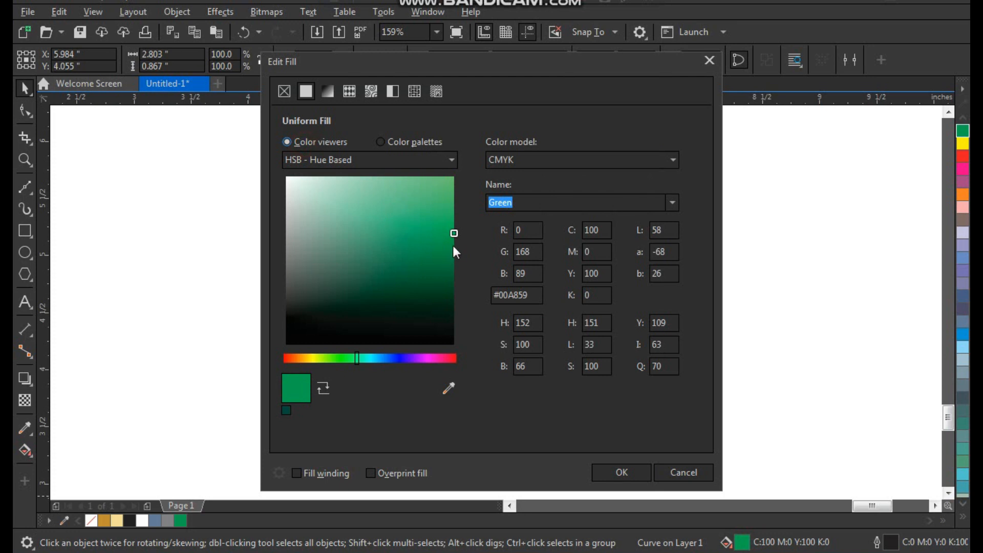
pyautogui.moveTo(454, 234); pyautogui.dragTo(453, 250)
pyautogui.moveTo(467, 65); pyautogui.dragTo(727, 83)
pyautogui.moveTo(714, 269); pyautogui.dragTo(714, 282)
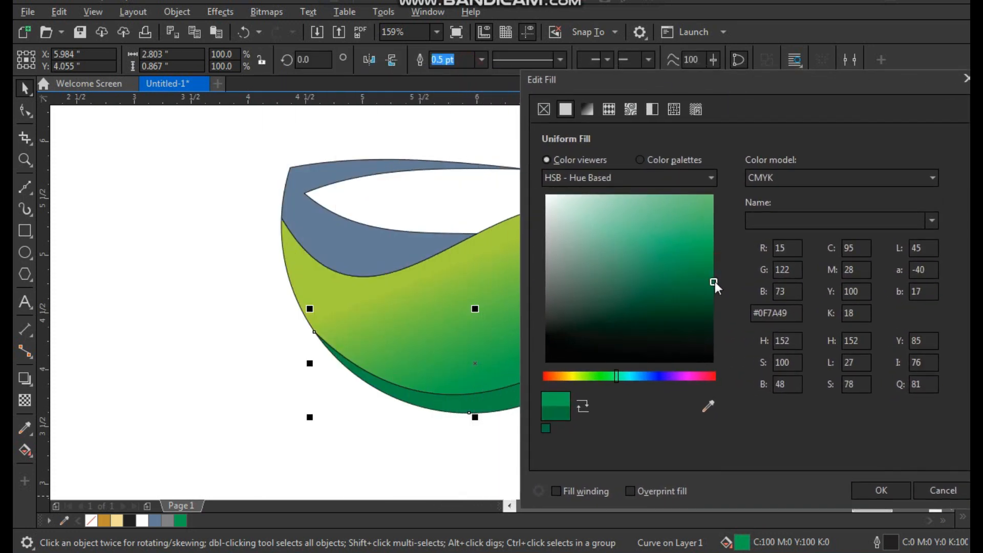
pyautogui.click(882, 487)
pyautogui.click(824, 389)
# - Remove the outlines from both the green crescent and the gradient wave shape
pyautogui.click(554, 378)
pyautogui.keyDown('shift'); pyautogui.click(553, 332); pyautogui.keyUp('shift')
pyautogui.click(962, 518)
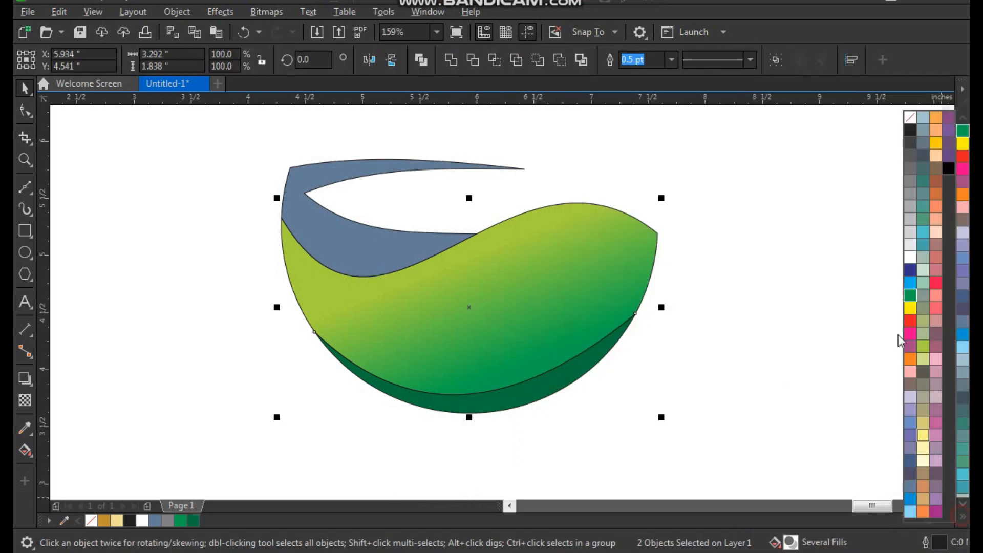
pyautogui.rightClick(906, 119)
pyautogui.click(779, 218)
# - Draw a closed four-point Bézier highlight shape inside the wave's upper edge, with a small notch near the crest
pyautogui.press('z')
pyautogui.moveTo(706, 172); pyautogui.dragTo(302, 404)
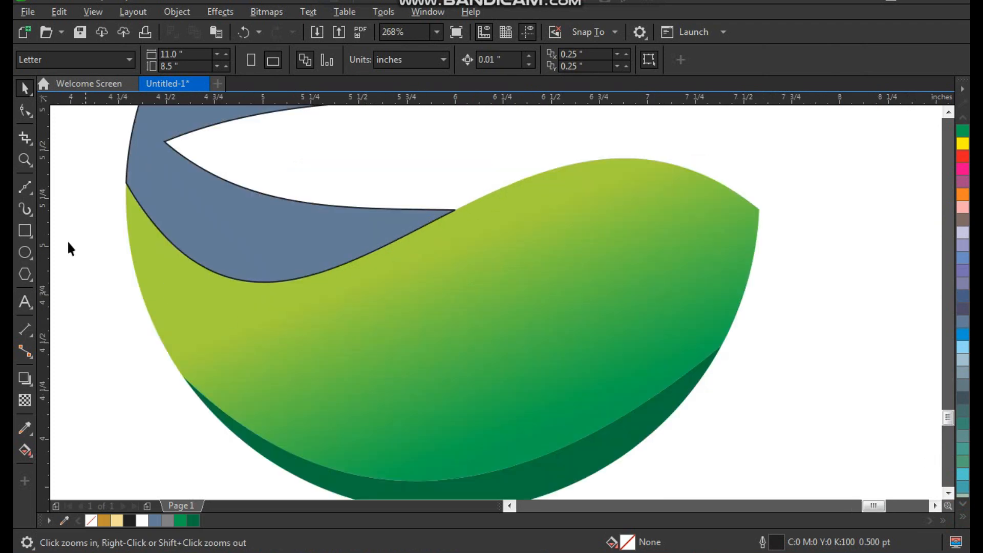
pyautogui.click(23, 188)
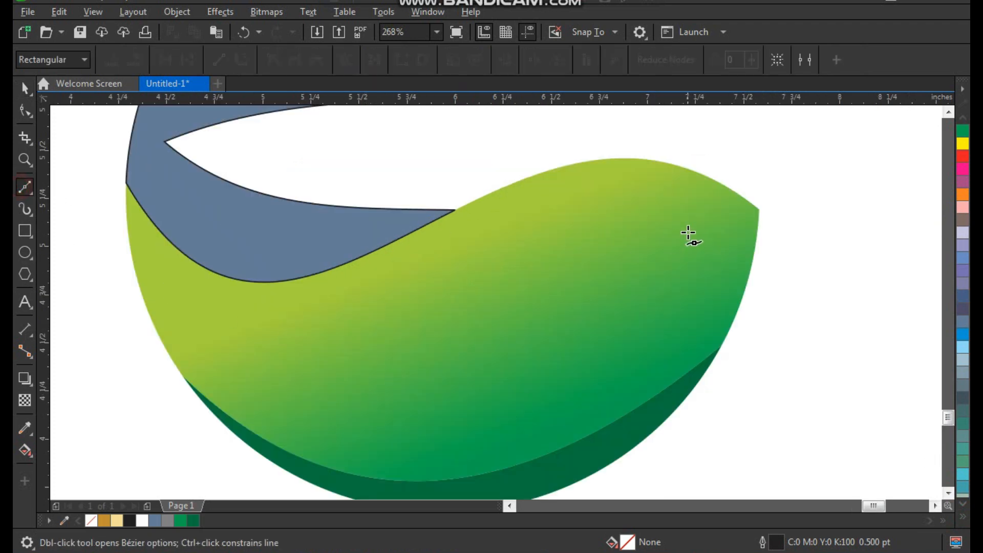
pyautogui.click(727, 205)
pyautogui.click(560, 198)
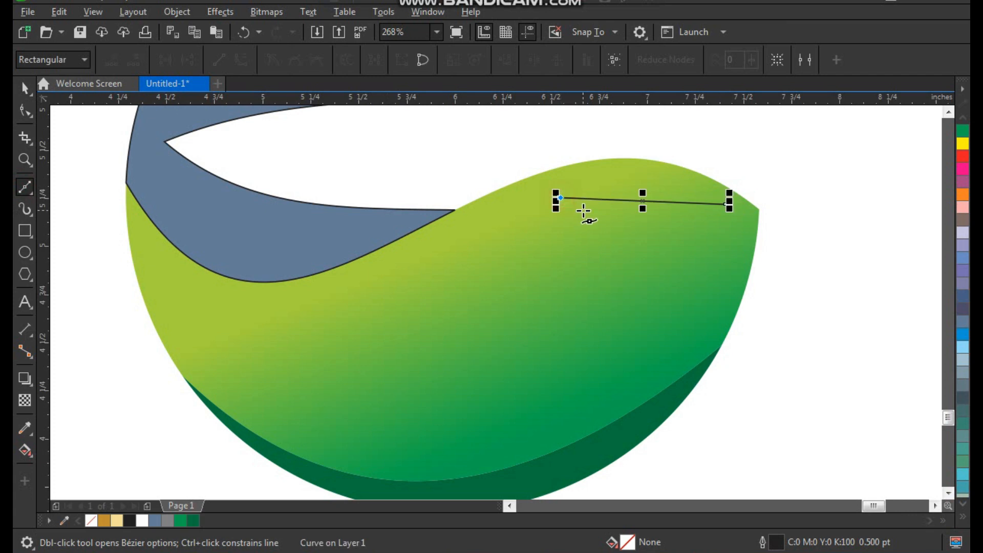
pyautogui.click(583, 211)
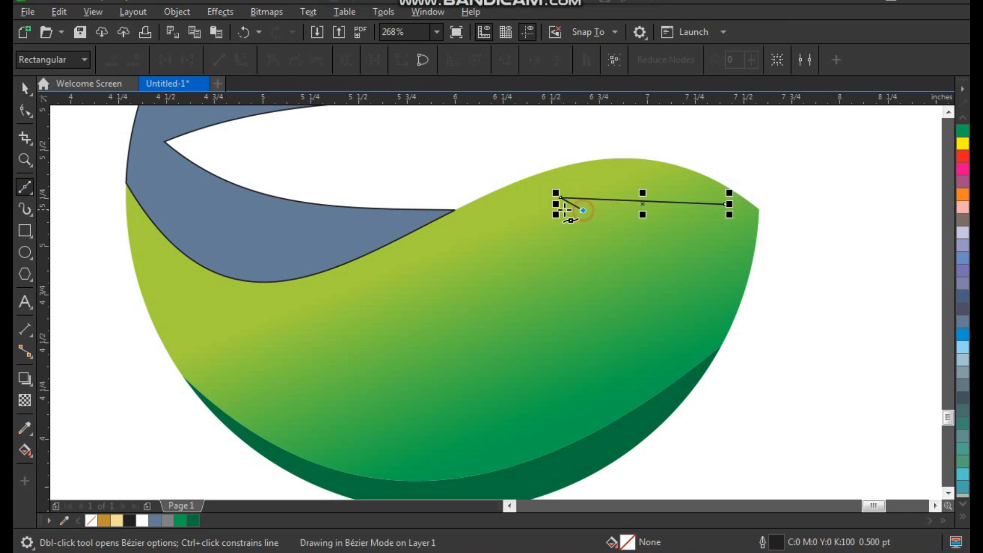
pyautogui.click(353, 279)
pyautogui.click(726, 203)
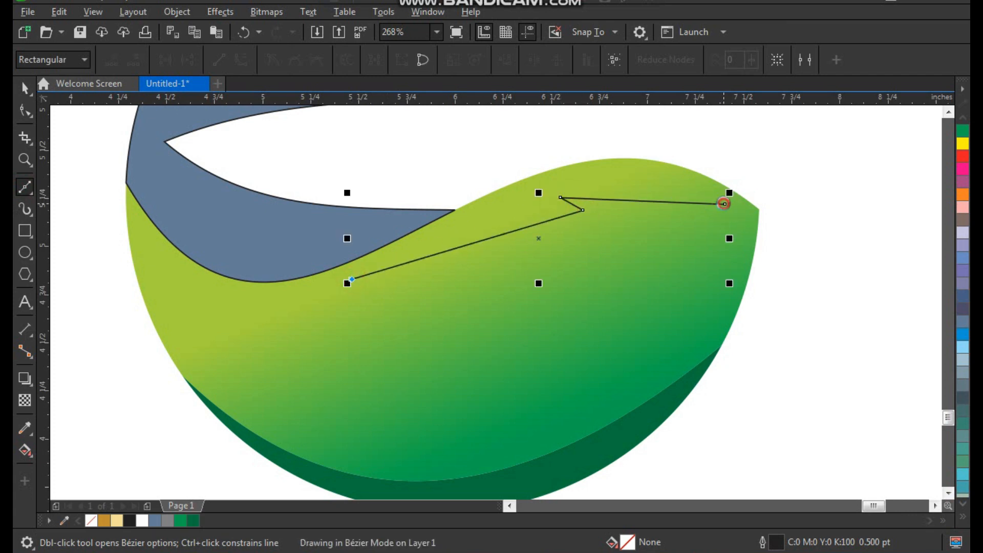
pyautogui.press('space')
# - Convert the highlight shape's segments to curves and bend its long edges into arcs following the wave's crest
pyautogui.press('z')
pyautogui.click(811, 118)
pyautogui.scroll(-1, 633, 260)
pyautogui.scroll(-1, 587, 281)
pyautogui.moveTo(590, 252); pyautogui.dragTo(317, 391)
pyautogui.press('F10')
pyautogui.moveTo(812, 221); pyautogui.dragTo(217, 430)
pyautogui.click(241, 60)
pyautogui.moveTo(533, 345); pyautogui.dragTo(555, 266)
pyautogui.moveTo(429, 343); pyautogui.dragTo(426, 325)
pyautogui.moveTo(605, 307); pyautogui.dragTo(602, 287)
pyautogui.press('space')
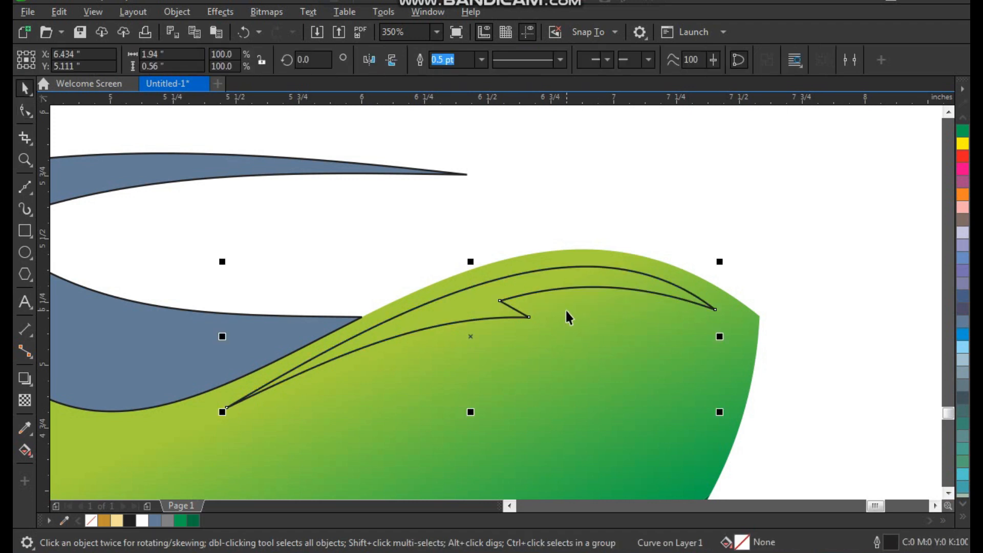
# - Fill the highlight shape with white and remove its outline, keeping it in its original position
pyautogui.click(963, 516)
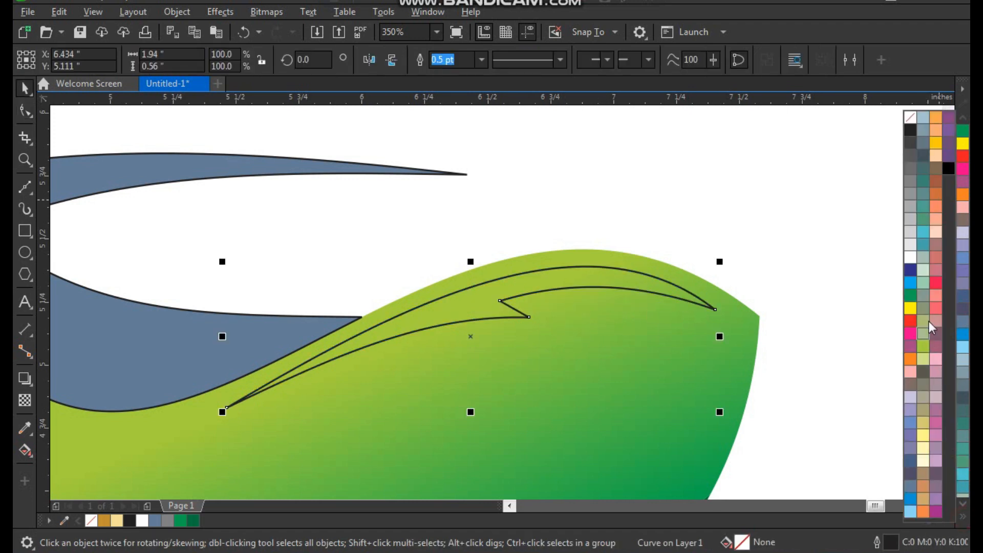
pyautogui.click(910, 260)
pyautogui.click(791, 201)
pyautogui.click(659, 278)
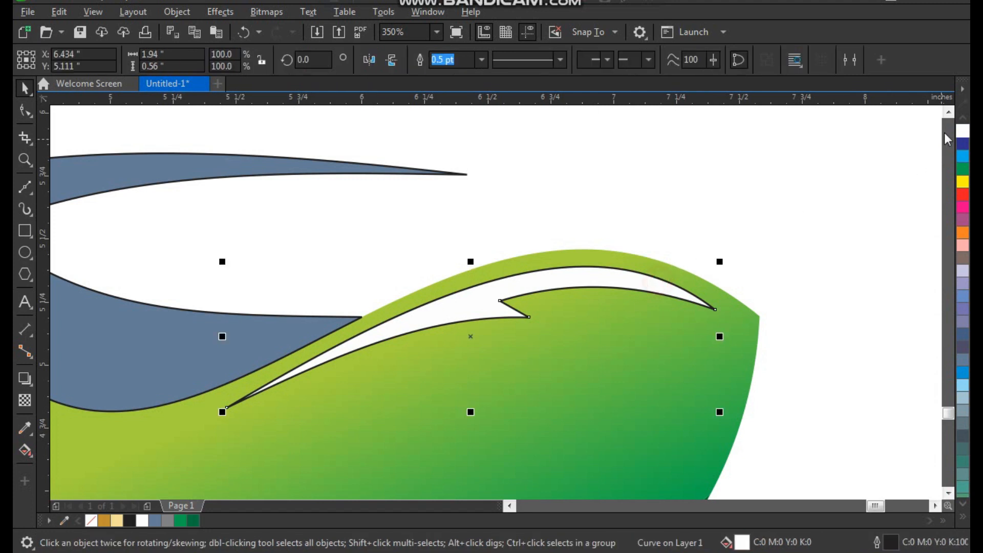
pyautogui.click(963, 517)
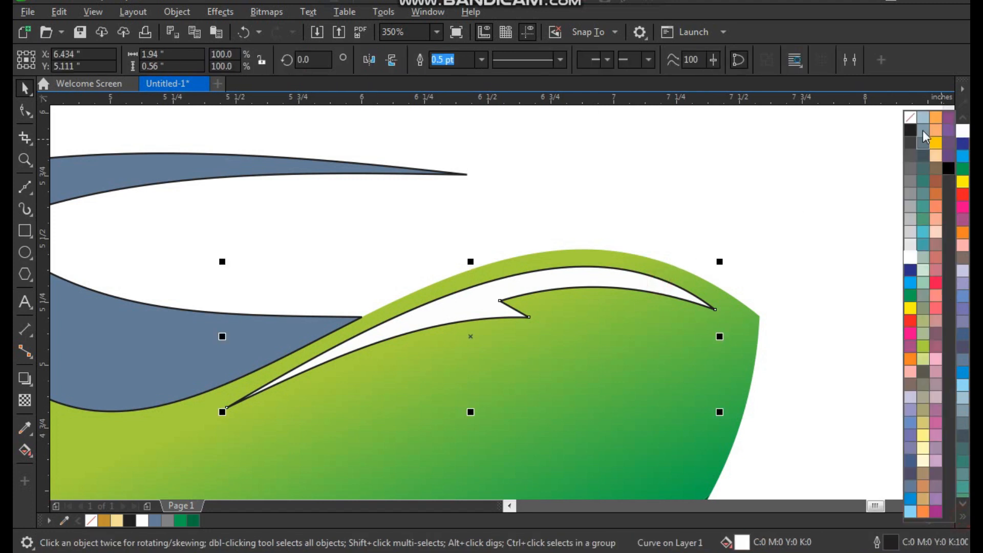
pyautogui.rightClick(909, 118)
pyautogui.click(744, 193)
pyautogui.moveTo(601, 281); pyautogui.dragTo(609, 311)
pyautogui.hotkey('ctrl', 'z')
# - Apply a uniform transparency to the white highlight on the wave
pyautogui.click(30, 401)
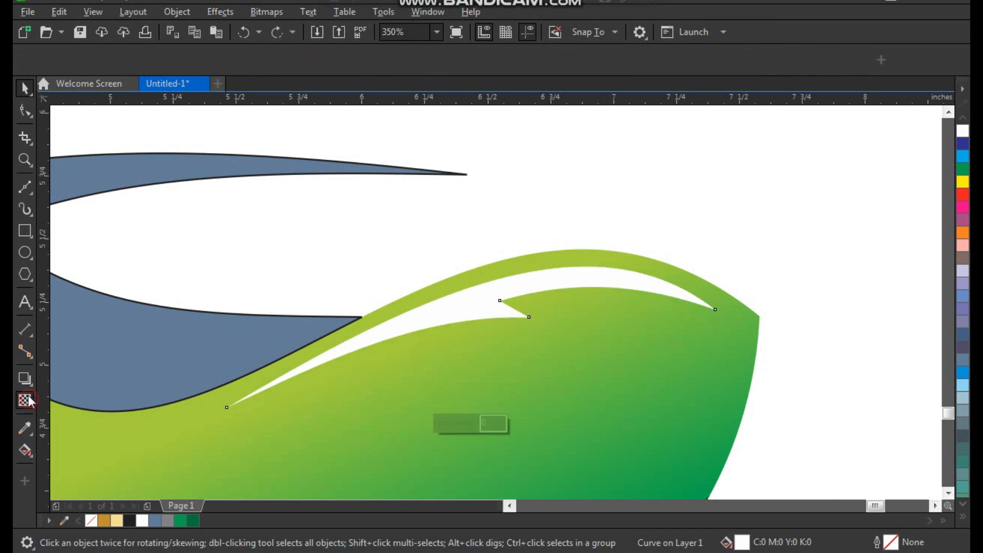
pyautogui.click(53, 62)
pyautogui.press('space')
pyautogui.click(674, 193)
pyautogui.scroll(-1, 609, 288)
pyautogui.press('F2')
pyautogui.moveTo(680, 156); pyautogui.dragTo(193, 411)
pyautogui.click(378, 345)
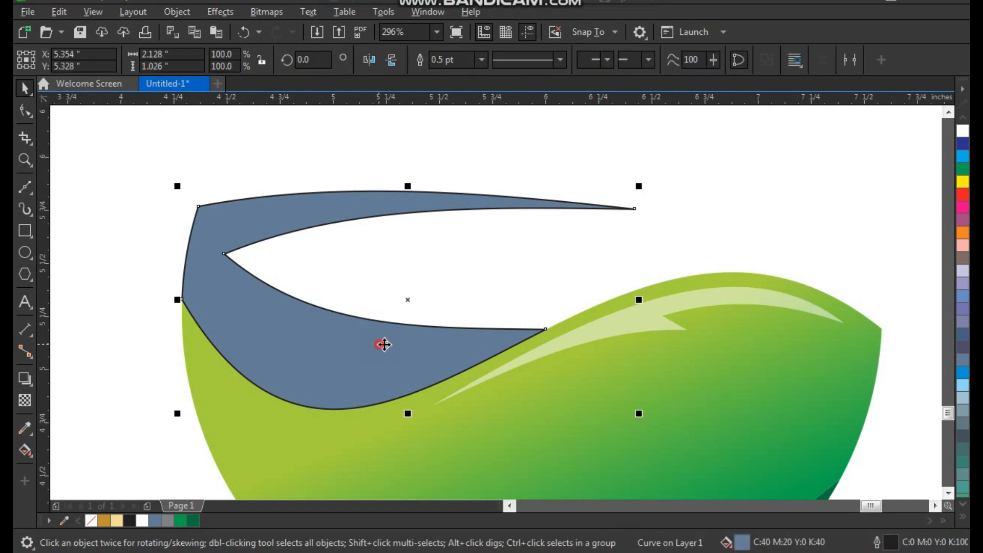
pyautogui.click(697, 179)
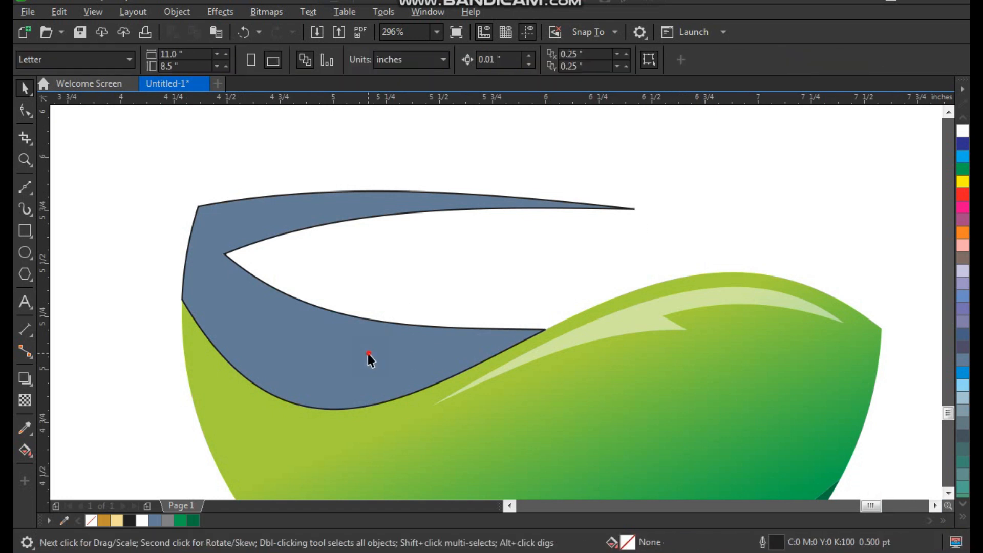
pyautogui.click(369, 354)
pyautogui.scroll(-1, 371, 355)
pyautogui.press('F2')
pyautogui.moveTo(244, 211); pyautogui.dragTo(705, 519)
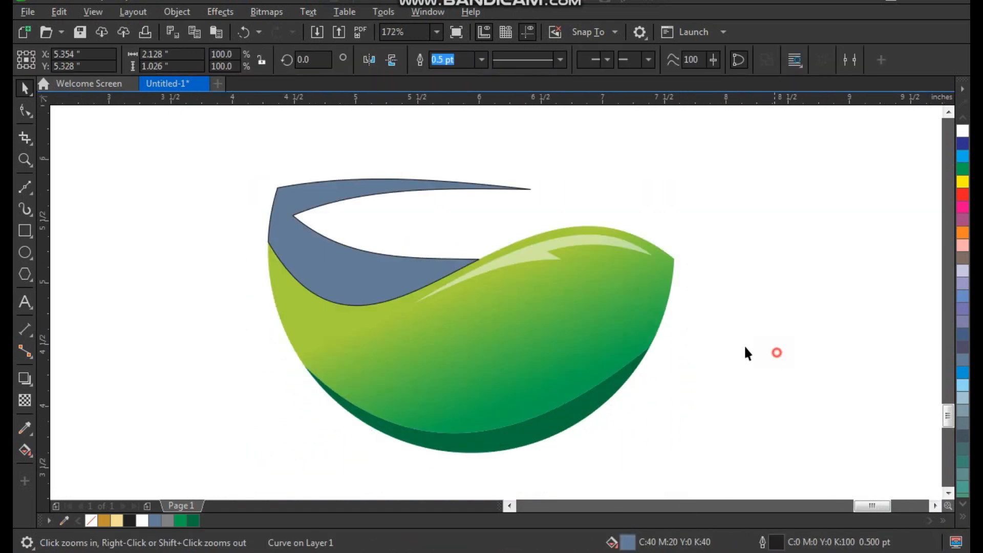
pyautogui.click(776, 353)
# - Draw a circle about 0.33 inches in diameter above the grey-blue swoosh
pyautogui.press('F2')
pyautogui.moveTo(248, 306); pyautogui.dragTo(706, 71)
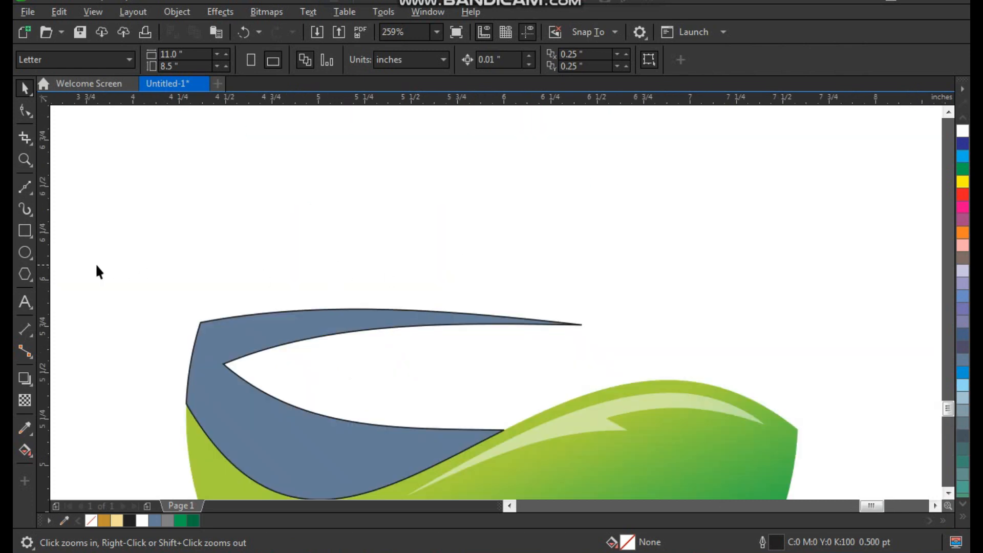
pyautogui.click(26, 252)
pyautogui.moveTo(256, 199)
pyautogui.mouseDown()
pyautogui.moveTo(317, 240)
pyautogui.moveTo(305, 225)
pyautogui.moveTo(324, 219)
pyautogui.mouseUp()
pyautogui.press('space')
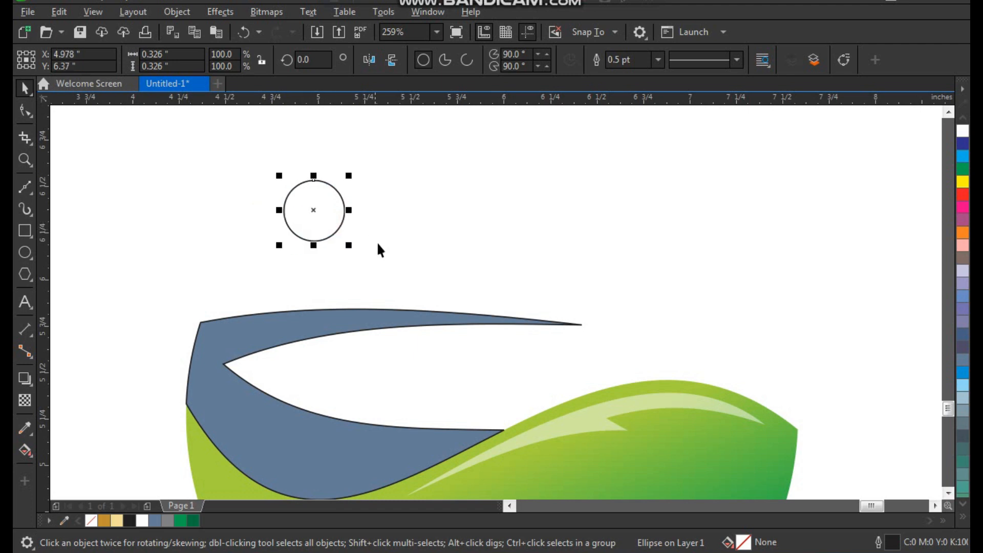
pyautogui.click(379, 243)
# - Draw an open Bézier path from inside the circle's left edge down to the wave, along its upper edge, and back up to the circle's right side
pyautogui.click(25, 188)
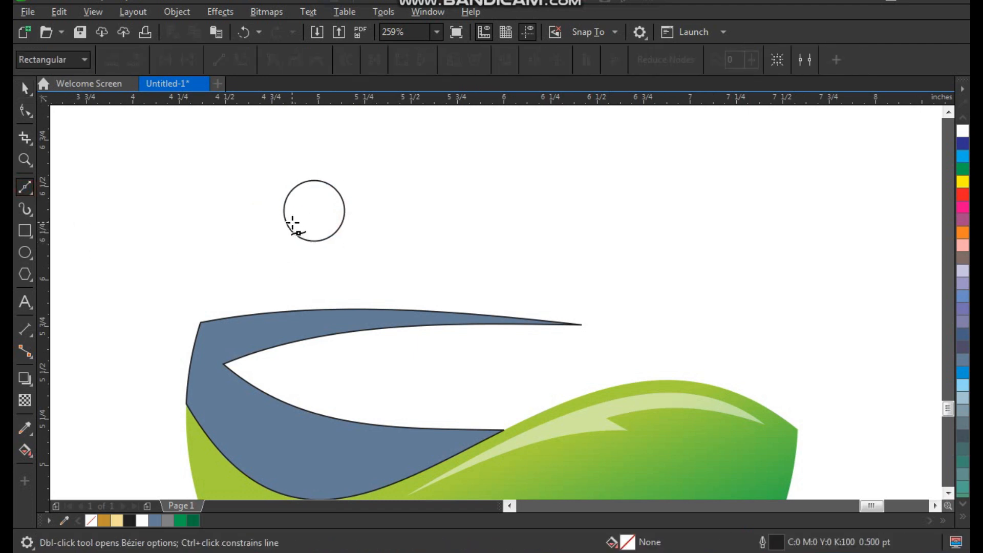
pyautogui.click(289, 223)
pyautogui.click(424, 472)
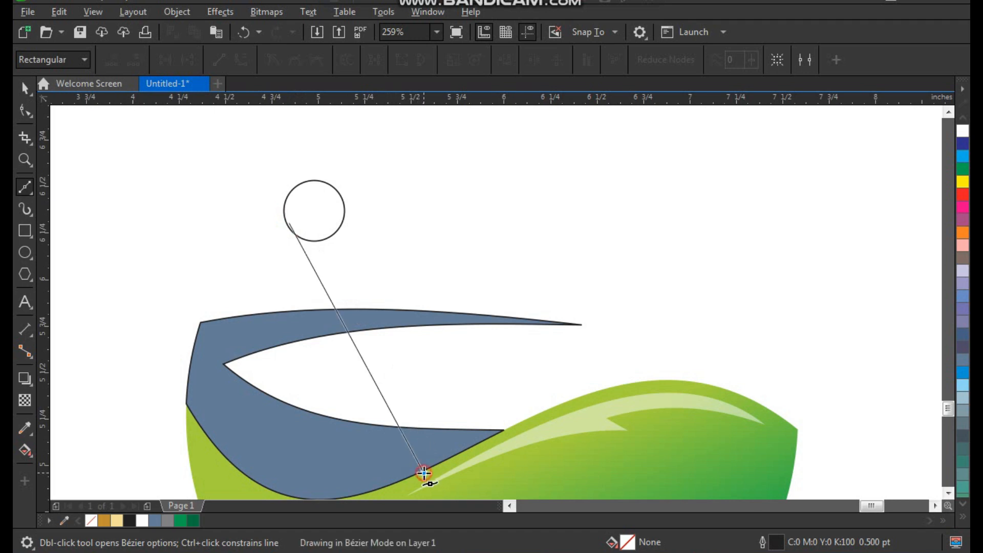
pyautogui.click(522, 426)
pyautogui.click(339, 201)
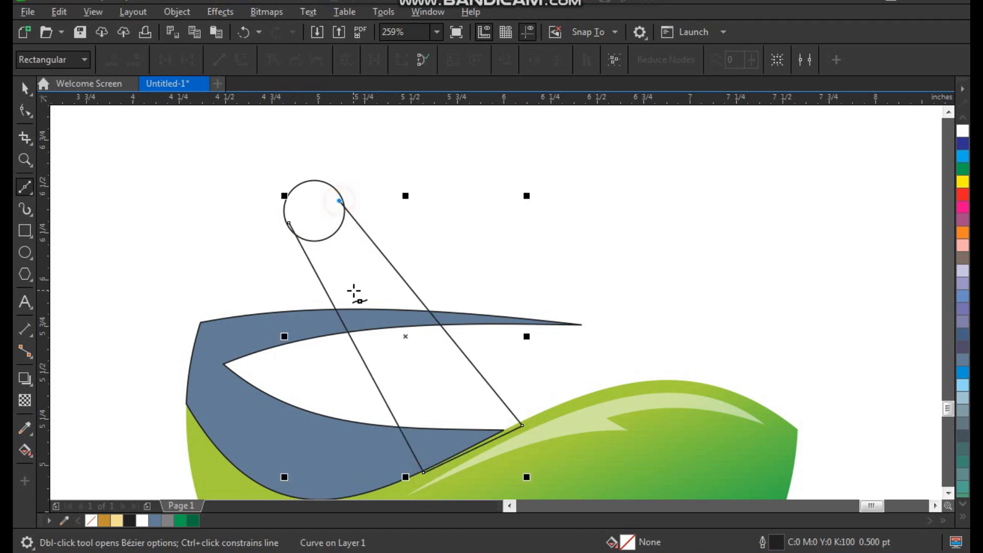
pyautogui.press('space')
# - Convert the path's segments to curves and bend its two long sides into a smooth body shape widening toward the wave
pyautogui.press('F10')
pyautogui.moveTo(243, 184); pyautogui.dragTo(531, 474)
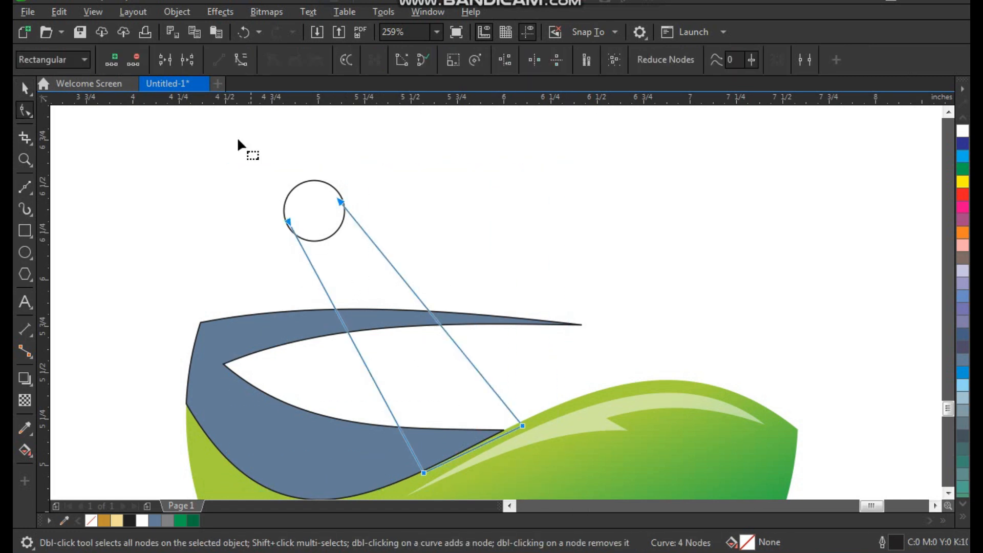
pyautogui.click(241, 60)
pyautogui.click(287, 222)
pyautogui.moveTo(335, 307); pyautogui.dragTo(382, 300)
pyautogui.click(341, 203)
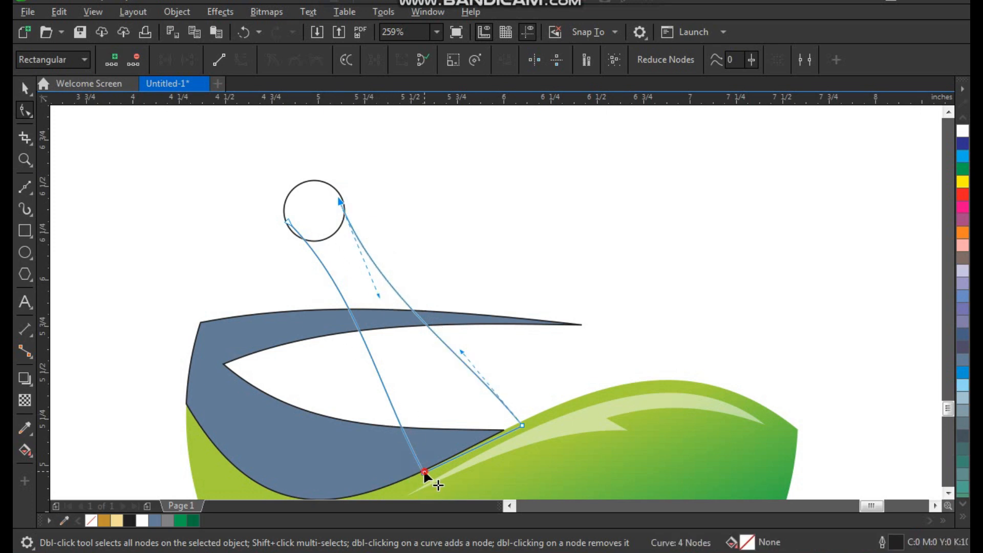
pyautogui.moveTo(376, 389); pyautogui.dragTo(363, 423)
pyautogui.moveTo(464, 353); pyautogui.dragTo(478, 351)
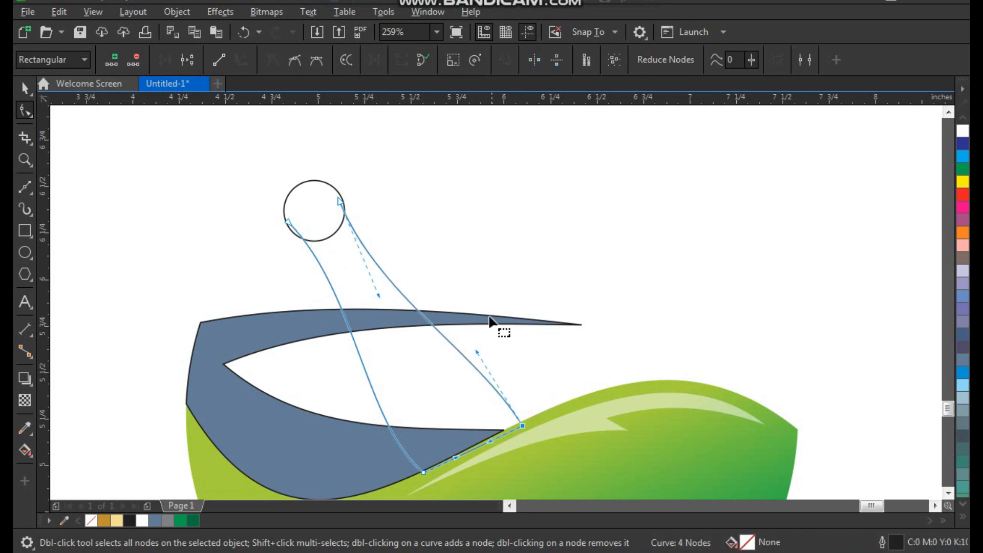
pyautogui.moveTo(478, 353); pyautogui.dragTo(484, 336)
pyautogui.click(479, 230)
pyautogui.press('space')
# - Smart-fill the circle, the body region just below it, and the body region between the swoosh's two arms with grey-blue
pyautogui.press('F2')
pyautogui.moveTo(177, 187); pyautogui.dragTo(656, 489)
pyautogui.scroll(-2, 359, 239)
pyautogui.press('F2')
pyautogui.moveTo(314, 147); pyautogui.dragTo(543, 354)
pyautogui.click(30, 454)
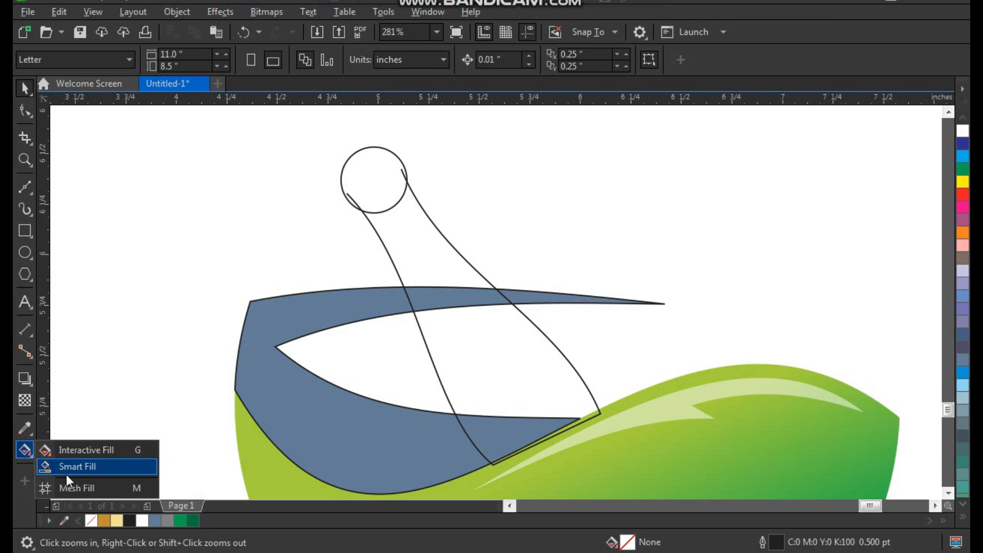
pyautogui.click(75, 472)
pyautogui.click(386, 193)
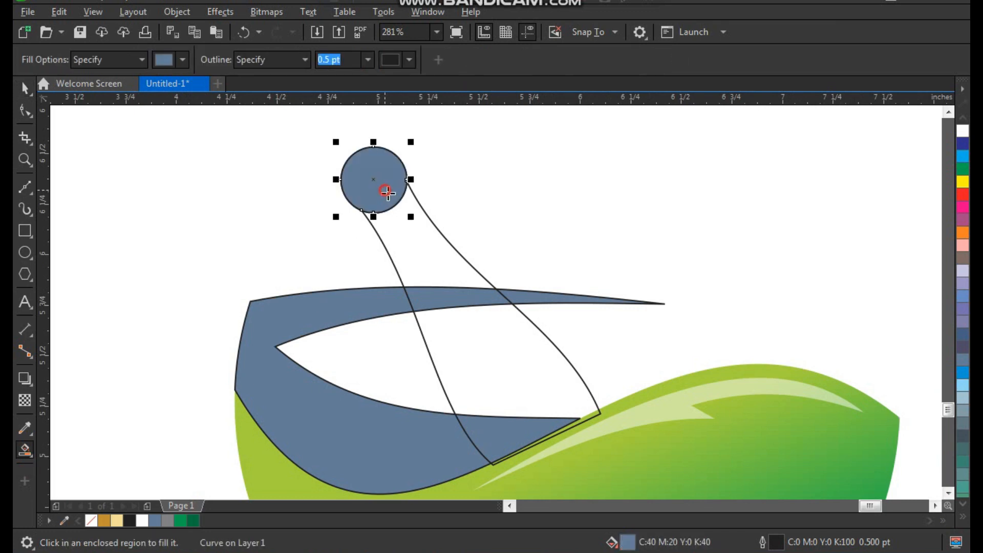
pyautogui.click(410, 236)
pyautogui.click(495, 358)
pyautogui.press('space')
pyautogui.click(551, 230)
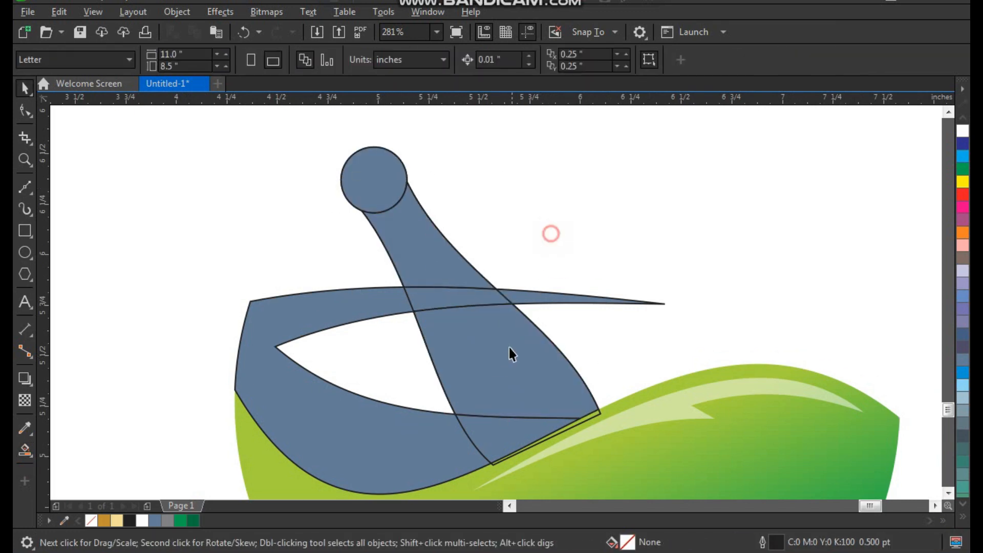
pyautogui.click(495, 358)
pyautogui.keyDown('shift'); pyautogui.click(435, 267); pyautogui.keyUp('shift')
pyautogui.keyDown('shift'); pyautogui.click(393, 196); pyautogui.keyUp('shift')
pyautogui.moveTo(393, 195); pyautogui.dragTo(333, 194)
pyautogui.hotkey('ctrl', 'z')
pyautogui.keyDown('shift'); pyautogui.click(453, 299); pyautogui.keyUp('shift')
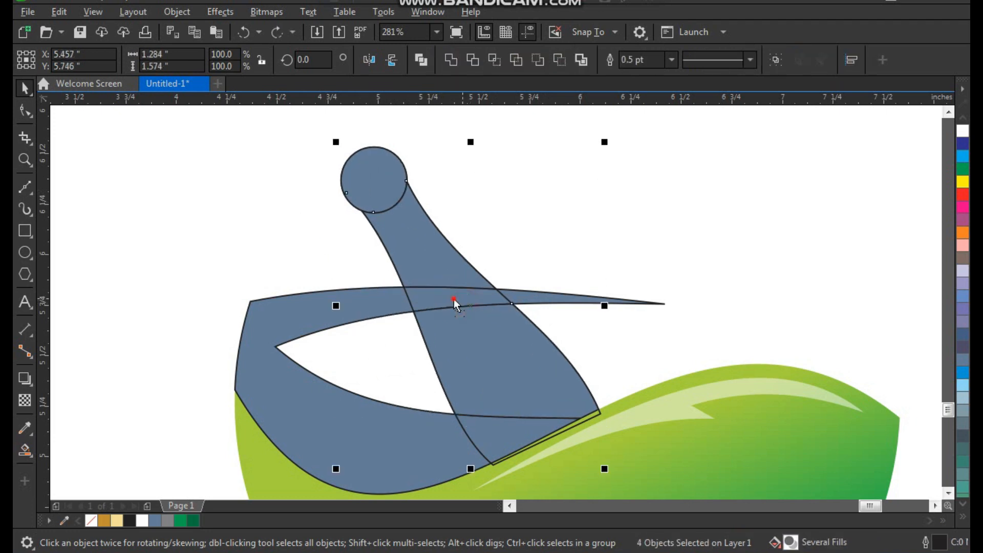
pyautogui.moveTo(453, 299); pyautogui.dragTo(368, 307)
pyautogui.hotkey('ctrl', 'z')
pyautogui.click(453, 60)
pyautogui.click(538, 136)
pyautogui.moveTo(487, 342); pyautogui.dragTo(547, 340)
pyautogui.hotkey('ctrl', 'z')
pyautogui.hotkey('ctrl', 'z')
pyautogui.click(530, 225)
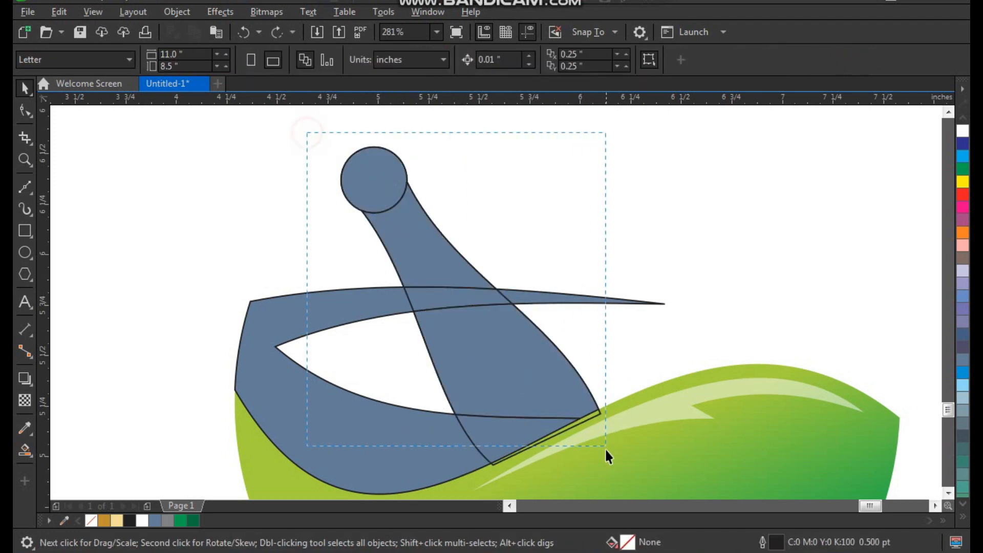
# - Group the circle and body pieces of the pestle and give the group a black fill and outline
pyautogui.moveTo(604, 444); pyautogui.dragTo(609, 448)
pyautogui.hotkey('ctrl', 'g')
pyautogui.click(963, 517)
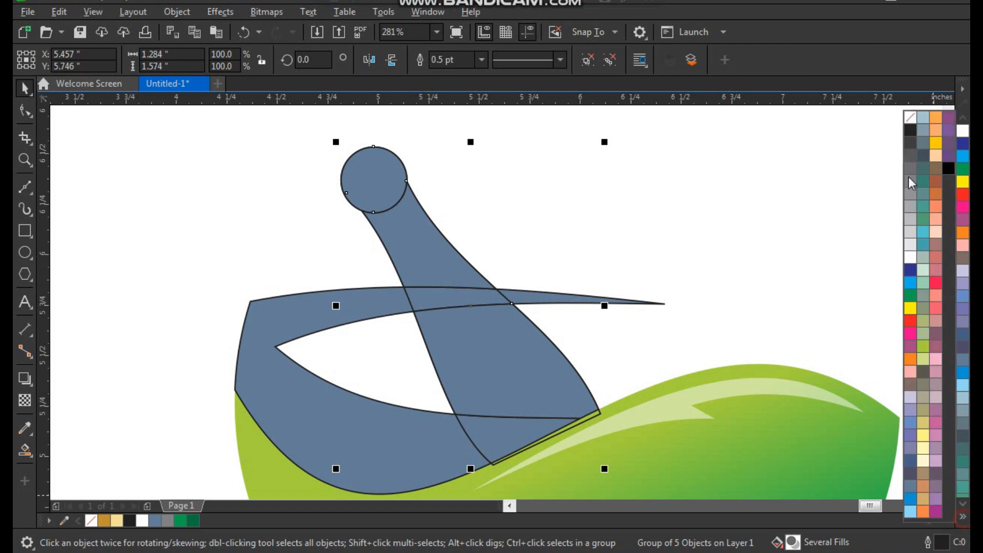
pyautogui.click(921, 134)
pyautogui.rightClick(914, 130)
pyautogui.click(646, 229)
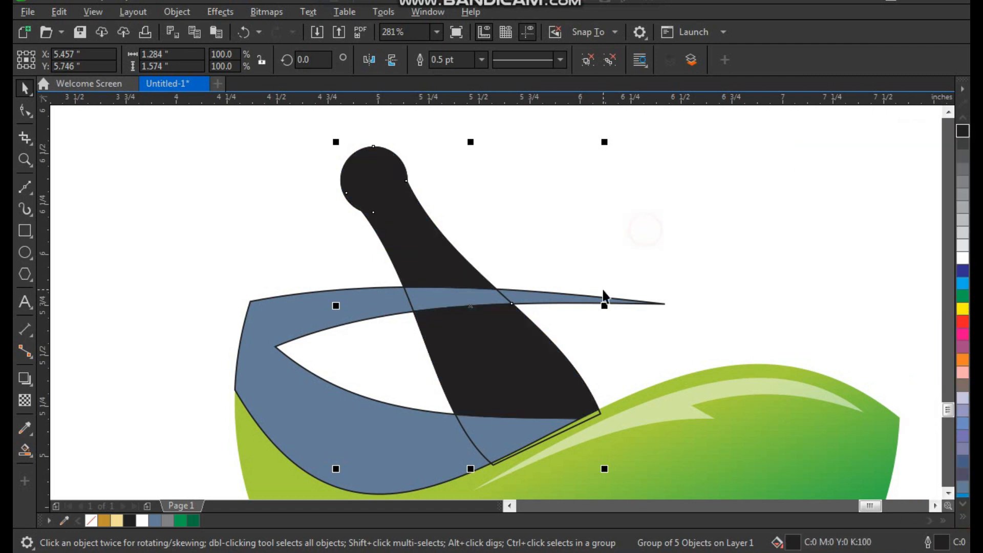
# - Fill the grey-blue swoosh around the pestle with black
pyautogui.click(600, 298)
pyautogui.moveTo(600, 298); pyautogui.dragTo(624, 291)
pyautogui.hotkey('ctrl', 'z')
pyautogui.click(963, 131)
pyautogui.click(767, 195)
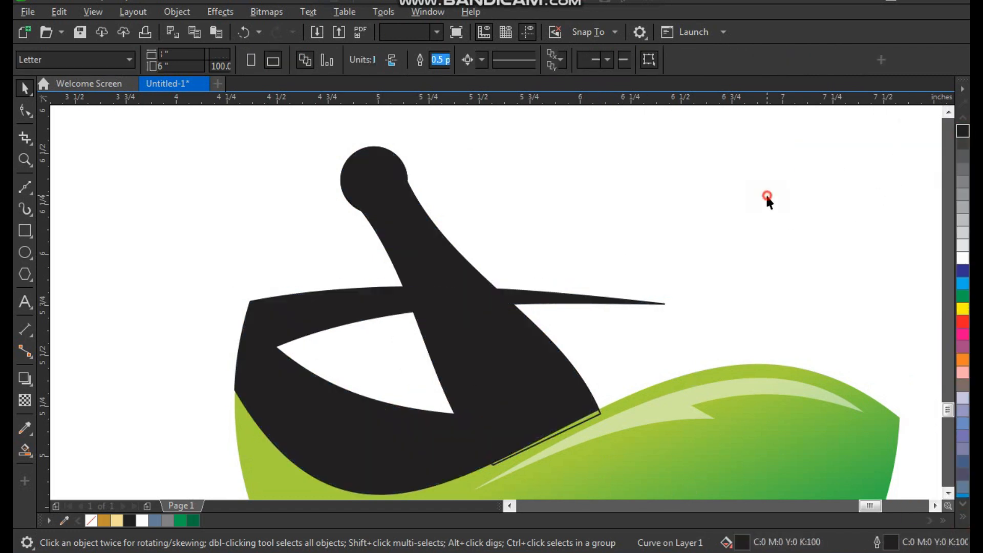
# - Draw a narrow closed three-node Bézier shape, about 2.54 by 1.29 inches, from inside the green bowl to beyond its upper-right edge
pyautogui.press('F3')
pyautogui.press('F2')
pyautogui.moveTo(369, 164); pyautogui.dragTo(643, 385)
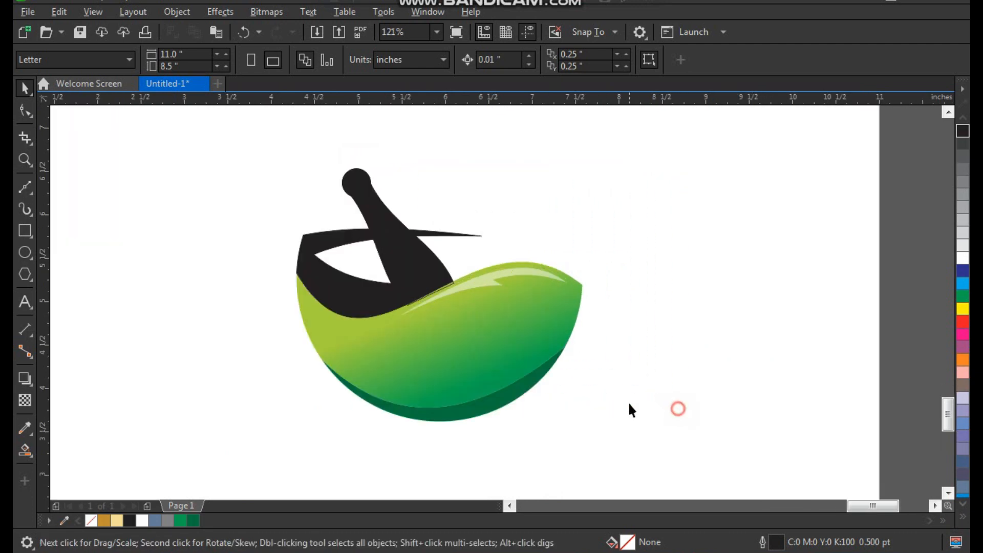
pyautogui.moveTo(669, 144); pyautogui.dragTo(277, 410)
pyautogui.moveTo(822, 149); pyautogui.dragTo(291, 460)
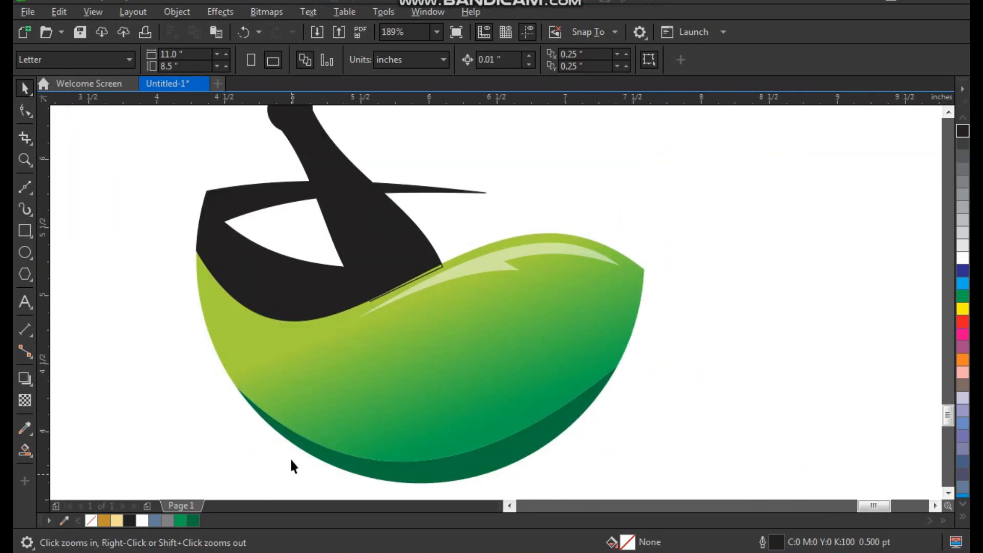
pyautogui.click(24, 190)
pyautogui.click(364, 386)
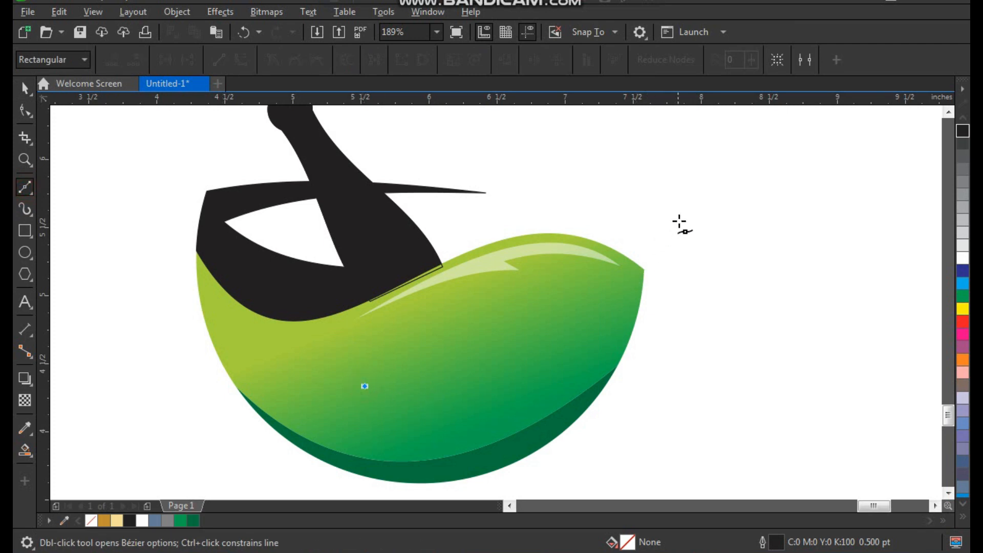
pyautogui.moveTo(701, 210); pyautogui.dragTo(710, 229)
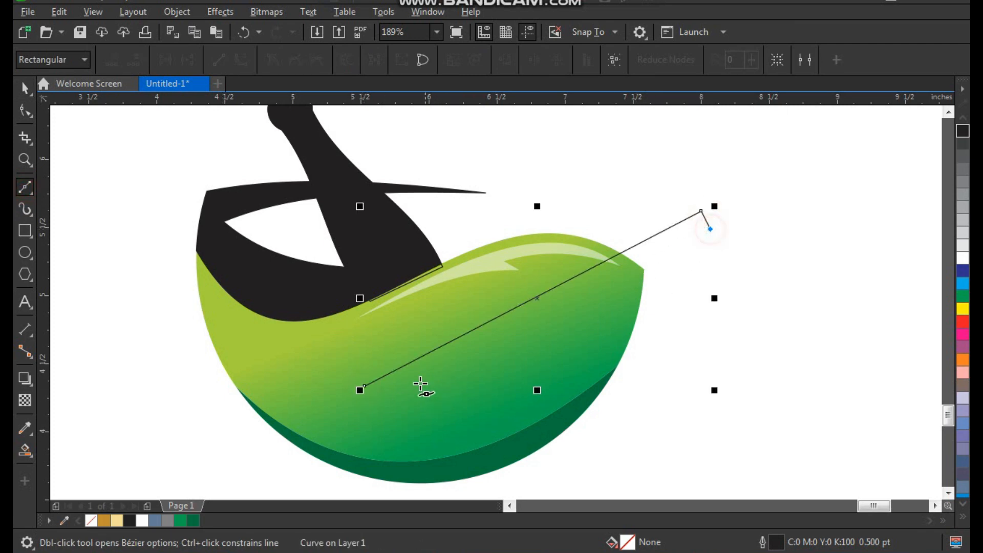
pyautogui.click(367, 387)
pyautogui.press('space')
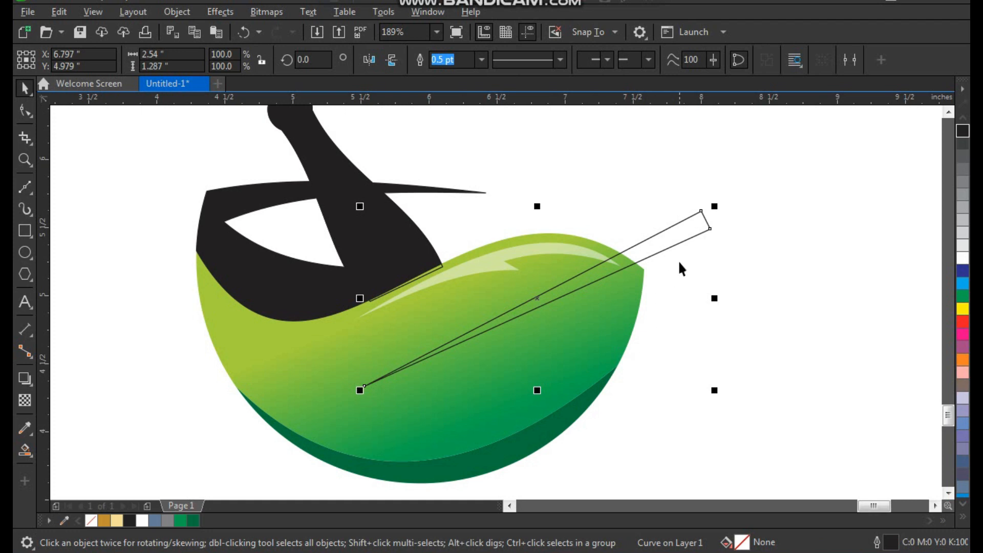
# - Convert the narrow shape's segments to curves and bend both long sides downward into a tapering, curved leaf stem
pyautogui.press('F10')
pyautogui.moveTo(739, 179); pyautogui.dragTo(361, 370)
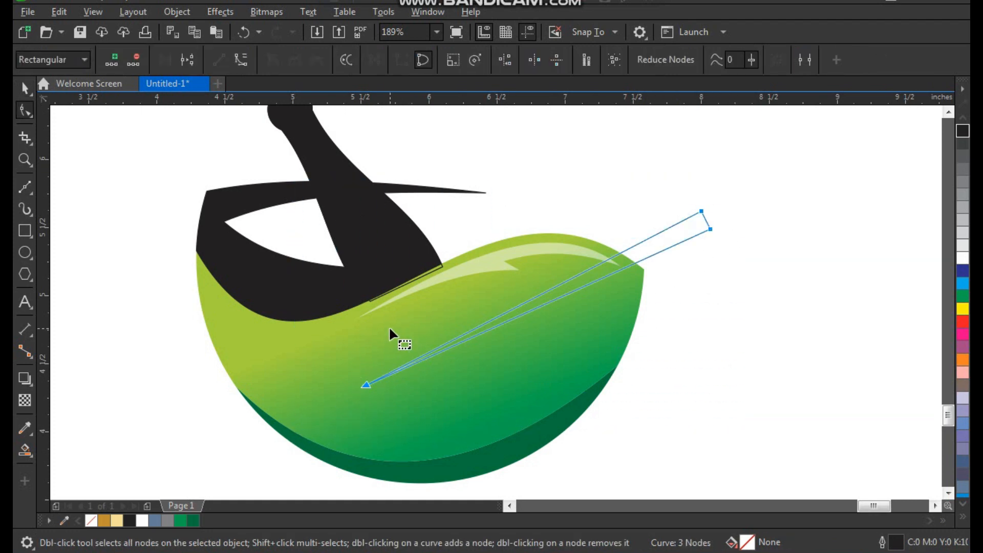
pyautogui.press('z')
pyautogui.moveTo(417, 205); pyautogui.dragTo(684, 431)
pyautogui.moveTo(572, 258); pyautogui.dragTo(589, 293)
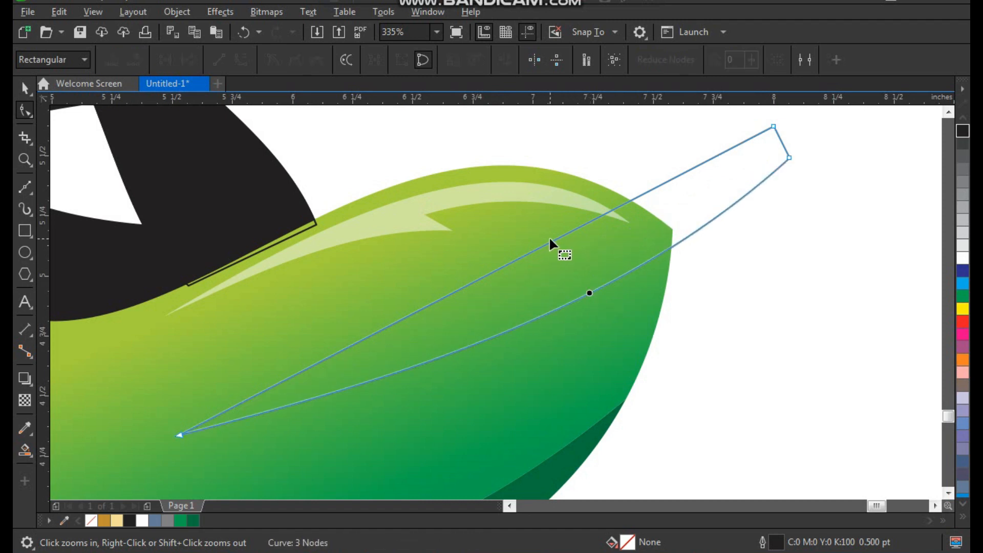
pyautogui.moveTo(556, 240); pyautogui.dragTo(585, 271)
pyautogui.press('space')
pyautogui.click(772, 340)
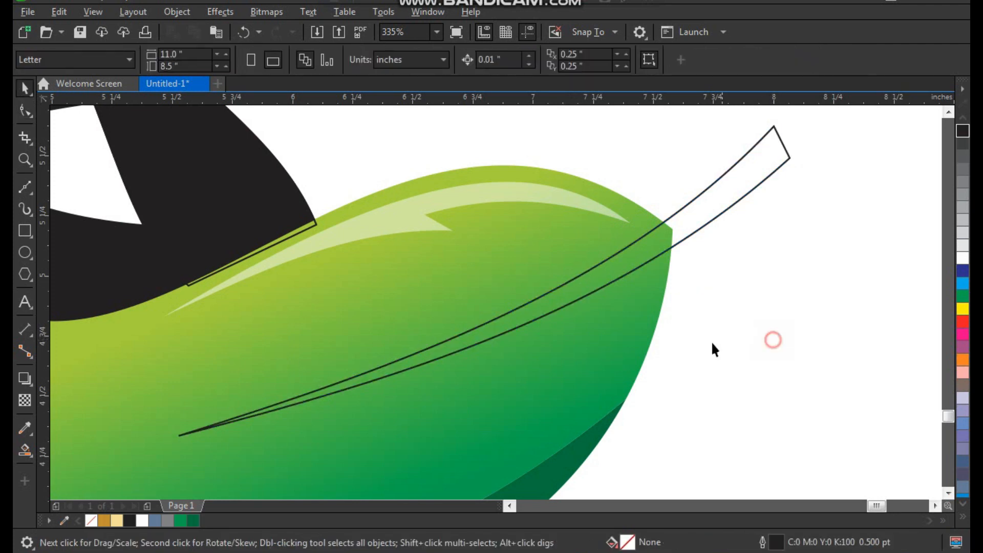
# - Fill the curved leaf stem with black
pyautogui.scroll(-2, 699, 340)
pyautogui.press('z')
pyautogui.moveTo(773, 196); pyautogui.dragTo(428, 456)
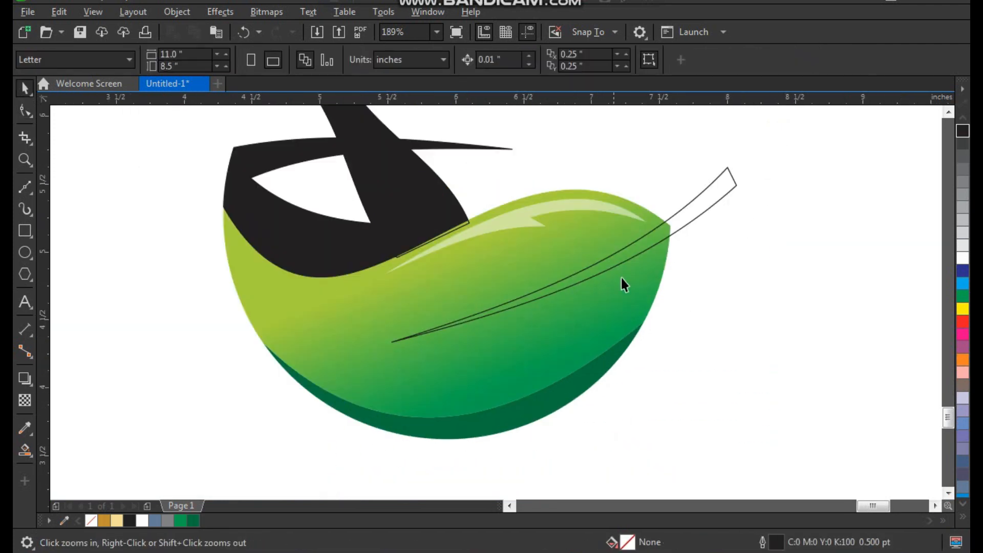
pyautogui.press('space')
pyautogui.click(687, 217)
pyautogui.click(963, 133)
pyautogui.click(827, 197)
# - Draw an open three-node Bézier path, about 0.76 by 0.12 inches, from the stem to a point below the highlight and back
pyautogui.press('z')
pyautogui.moveTo(704, 174); pyautogui.dragTo(351, 394)
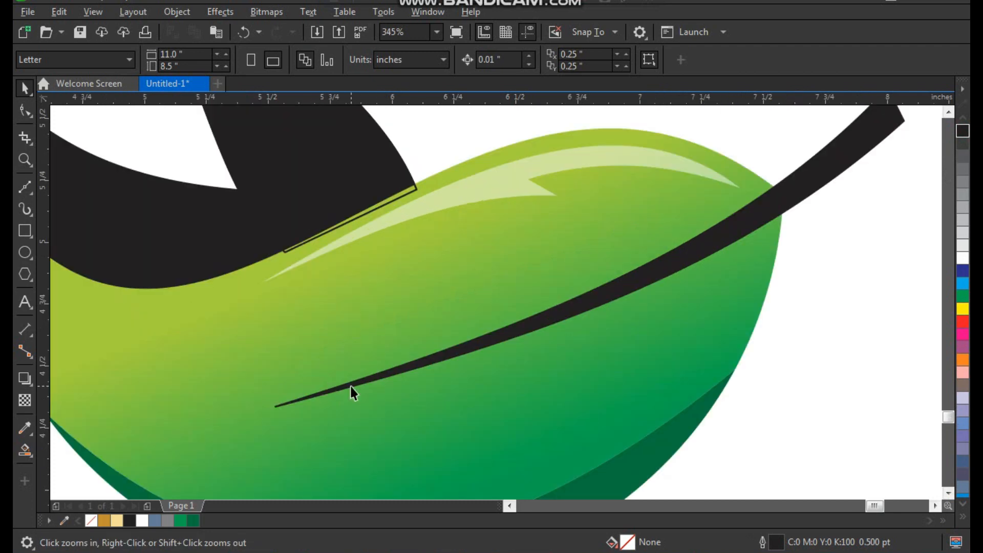
pyautogui.click(24, 188)
pyautogui.click(725, 219)
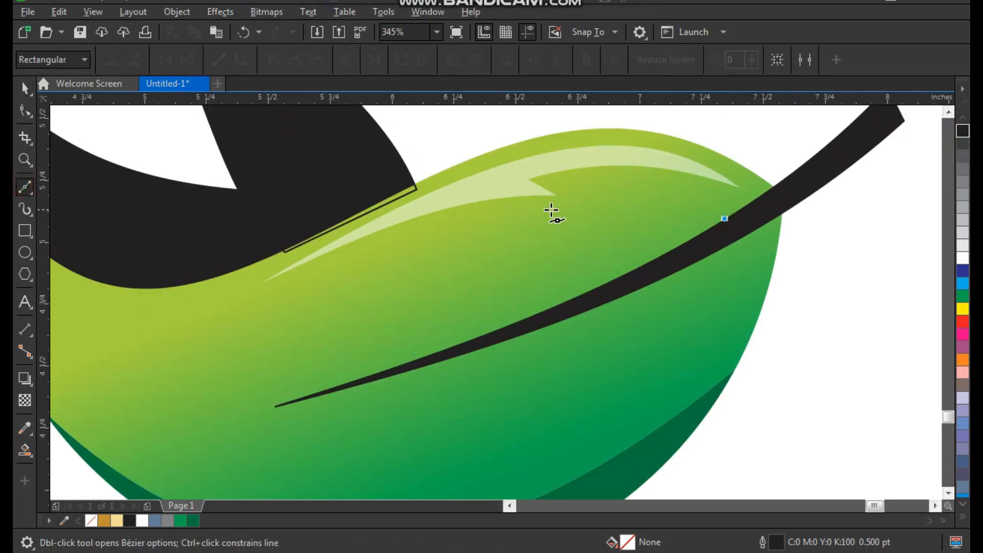
pyautogui.click(536, 207)
pyautogui.click(715, 238)
pyautogui.click(725, 219)
pyautogui.press('space')
# - Convert the side vein's segments to curves and bend both of them upward into an arched, pointed shape
pyautogui.press('F2')
pyautogui.moveTo(809, 147); pyautogui.dragTo(460, 335)
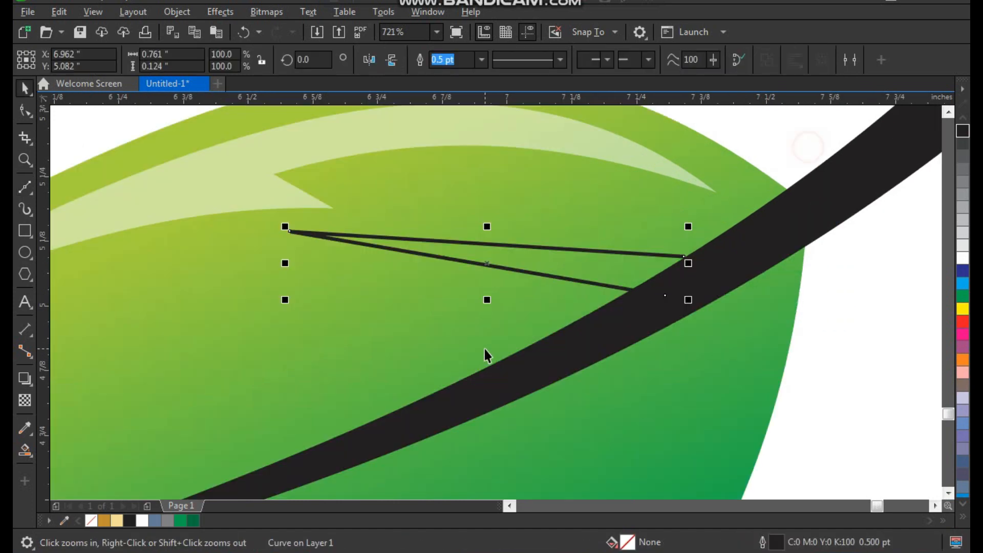
pyautogui.press('F10')
pyautogui.click(241, 60)
pyautogui.moveTo(499, 249); pyautogui.dragTo(519, 216)
pyautogui.moveTo(494, 267); pyautogui.dragTo(518, 257)
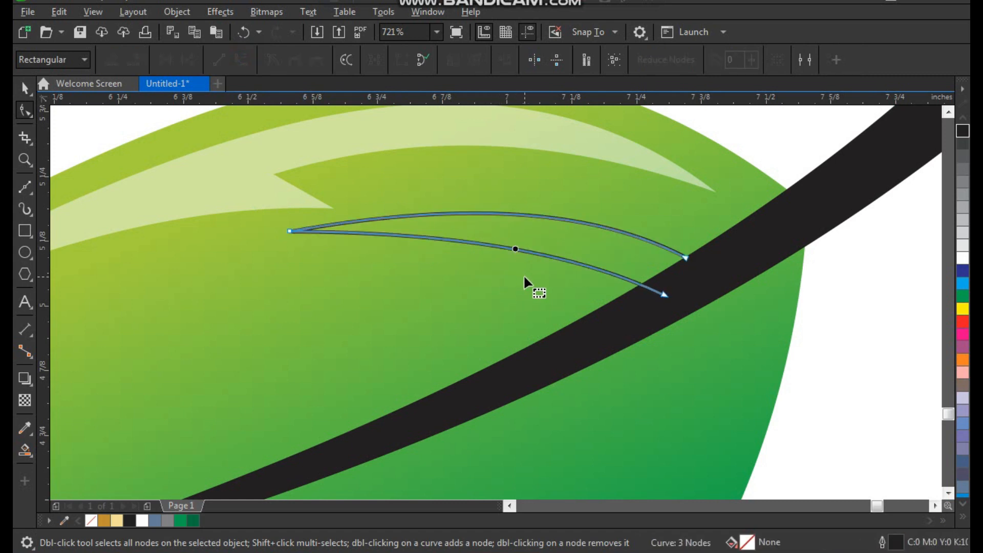
# - Fill the side vein with black and close its curve
pyautogui.press('space')
pyautogui.click(960, 130)
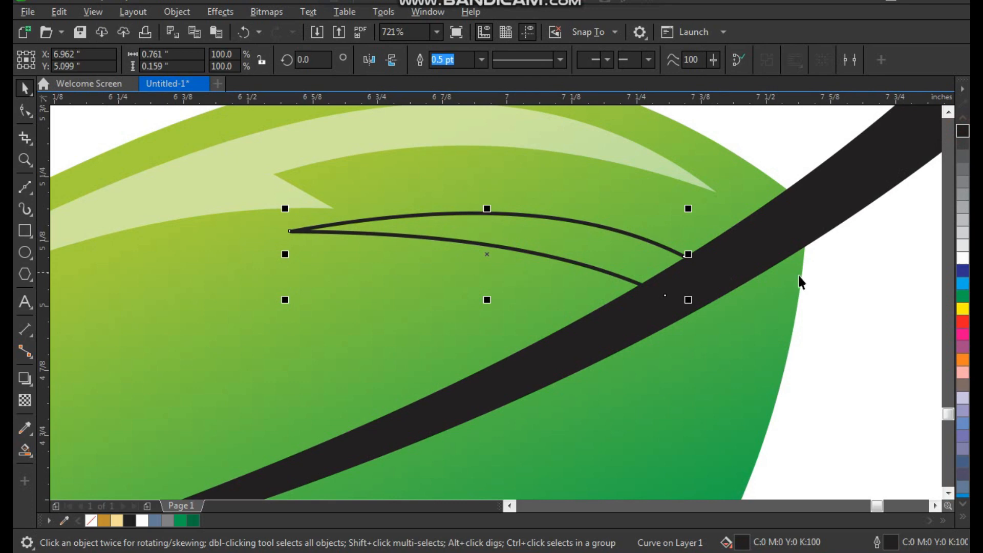
pyautogui.click(736, 61)
# - Make a flipped copy of the side vein, then rotate and position it on the underside of the stem, opposite the first
pyautogui.scroll(-2, 546, 264)
pyautogui.press('F2')
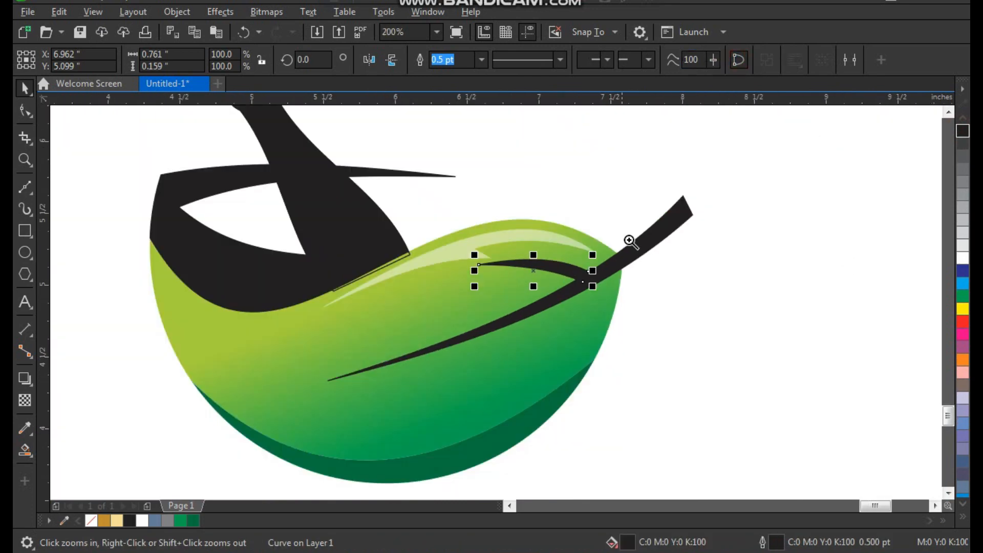
pyautogui.moveTo(655, 206); pyautogui.dragTo(375, 421)
pyautogui.moveTo(532, 194); pyautogui.dragTo(567, 292)
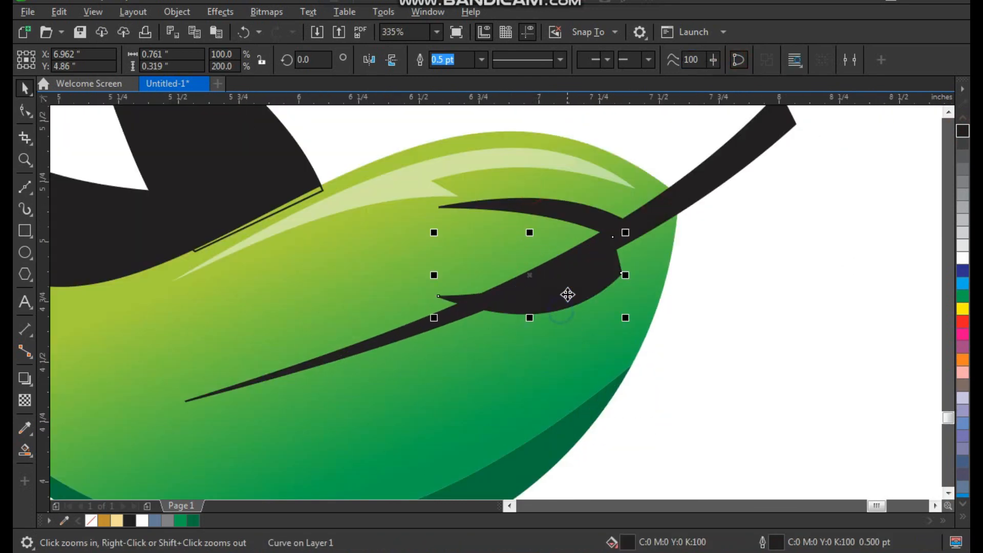
pyautogui.hotkey('ctrl', 'z')
pyautogui.moveTo(531, 193); pyautogui.dragTo(649, 271)
pyautogui.rightClick(548, 249)
pyautogui.click(585, 330)
pyautogui.moveTo(593, 284); pyautogui.dragTo(615, 262)
pyautogui.moveTo(637, 367); pyautogui.dragTo(657, 354)
pyautogui.moveTo(598, 264); pyautogui.dragTo(614, 278)
# - Group the two side veins and place two smaller copies further along the stem, scaled to 82.4% and 65.3%
pyautogui.keyDown('shift'); pyautogui.click(597, 226); pyautogui.keyUp('shift')
pyautogui.hotkey('ctrl', 'g')
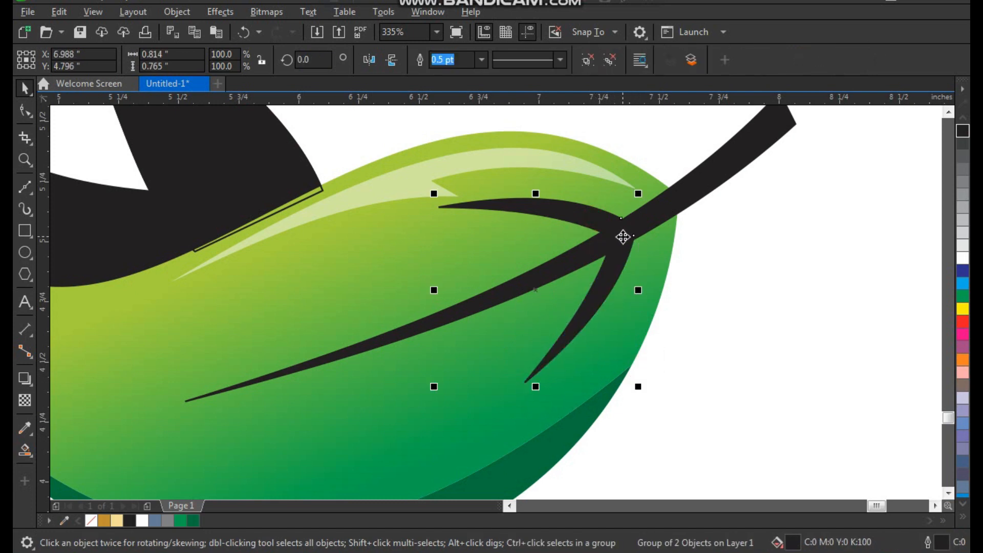
pyautogui.moveTo(623, 237); pyautogui.dragTo(518, 266)
pyautogui.moveTo(507, 317); pyautogui.dragTo(419, 334)
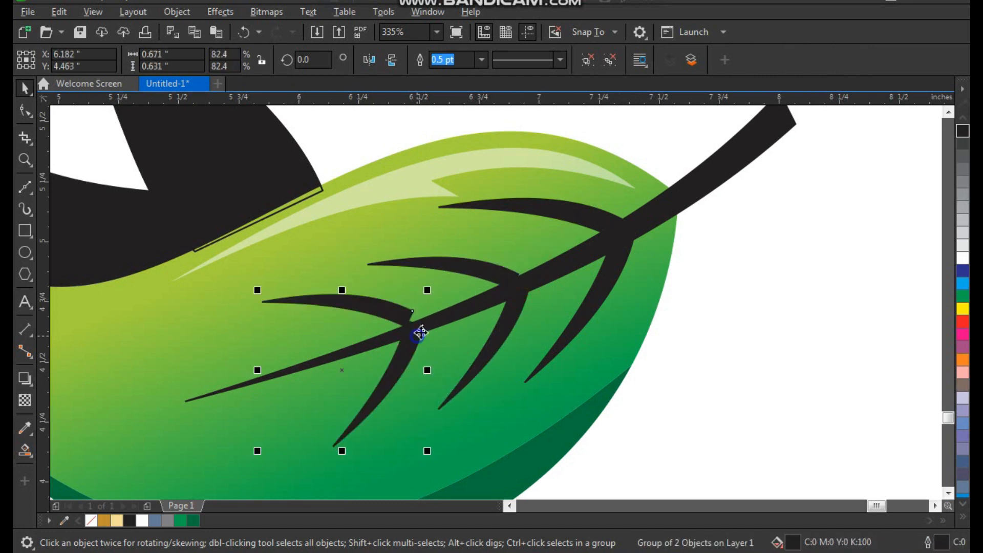
pyautogui.moveTo(431, 289); pyautogui.dragTo(410, 307)
pyautogui.moveTo(397, 345); pyautogui.dragTo(402, 345)
# - Place a fourth copy of the vein pair near the stem's pointed tip, scaled to 48.3%
pyautogui.press('F2')
pyautogui.moveTo(543, 235); pyautogui.dragTo(90, 526)
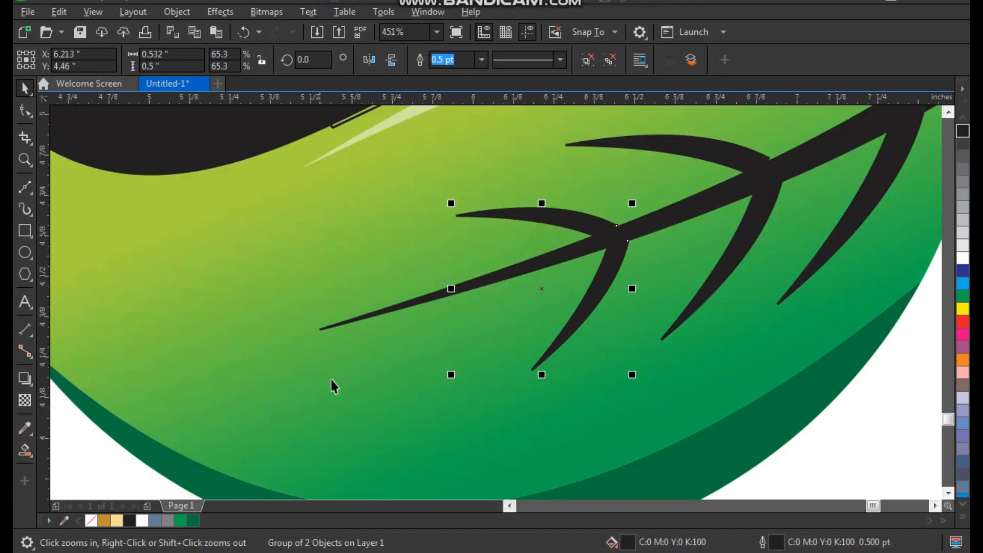
pyautogui.moveTo(590, 282); pyautogui.dragTo(417, 330)
pyautogui.press('F2')
pyautogui.click(265, 221)
pyautogui.moveTo(584, 179); pyautogui.dragTo(564, 229)
pyautogui.moveTo(531, 275); pyautogui.dragTo(581, 259)
pyautogui.scroll(-3, 411, 291)
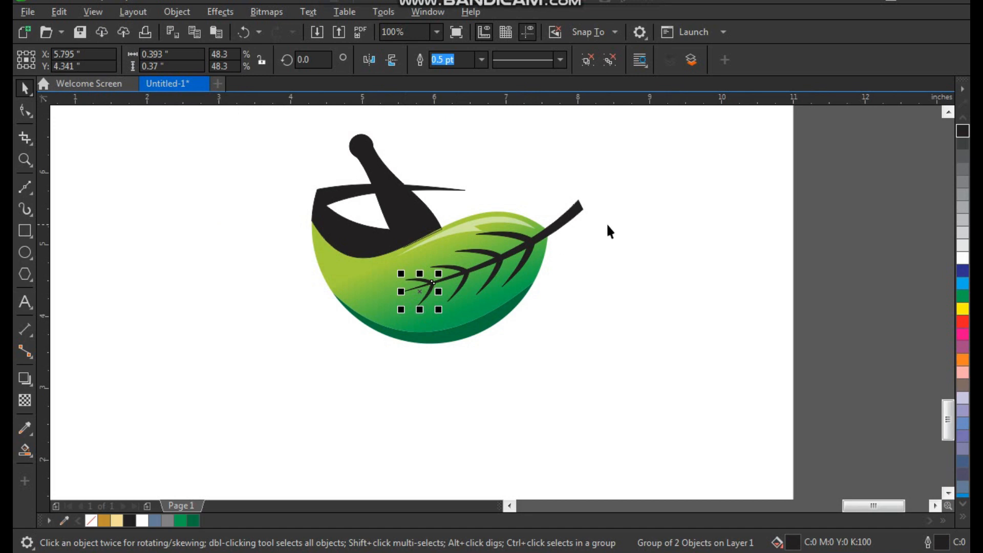
pyautogui.click(607, 225)
# - Group all the logo's objects and move the group toward the left side of the page
pyautogui.press('F2')
pyautogui.moveTo(606, 123); pyautogui.dragTo(303, 401)
pyautogui.scroll(-2, 426, 275)
pyautogui.press('F2')
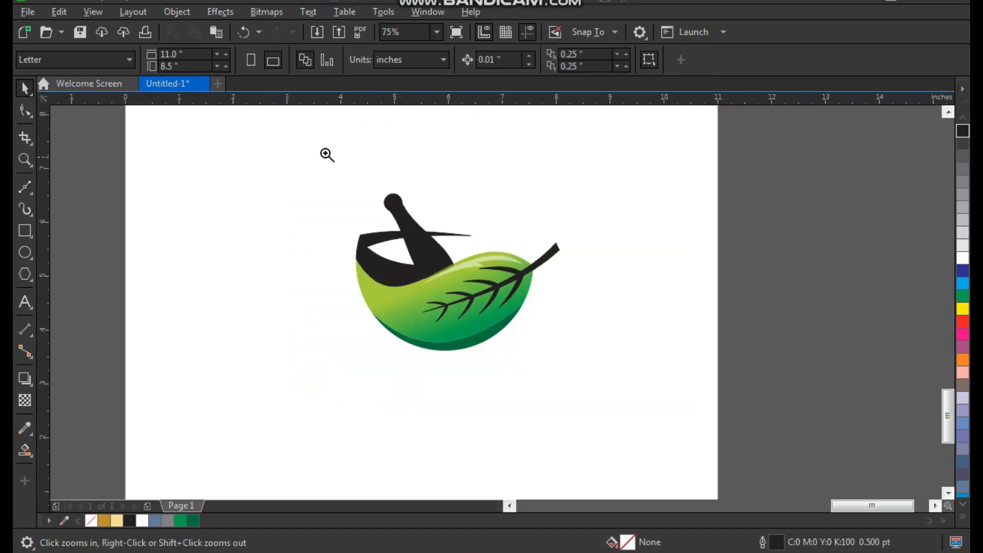
pyautogui.moveTo(322, 152); pyautogui.dragTo(648, 389)
pyautogui.moveTo(477, 290); pyautogui.dragTo(207, 454)
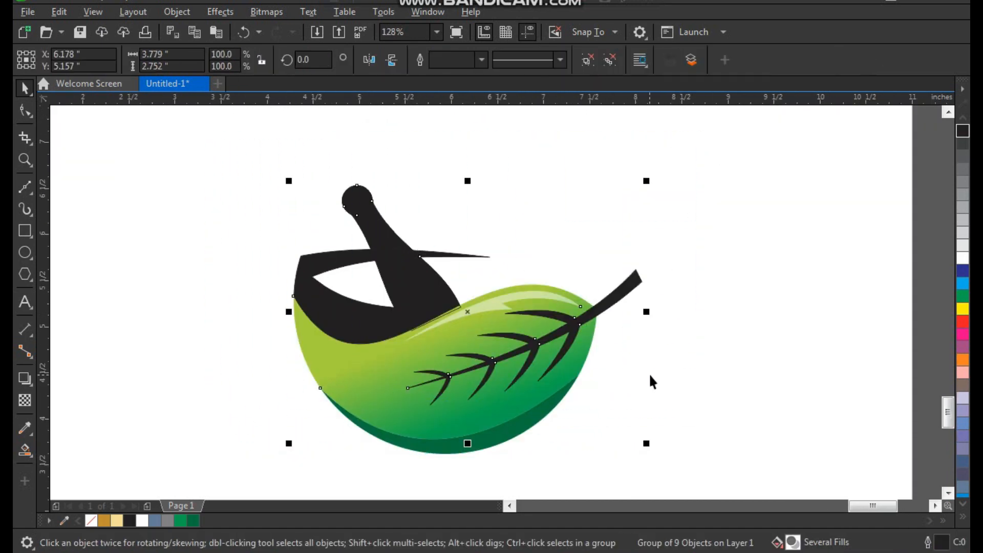
pyautogui.click(682, 367)
pyautogui.scroll(-2, 638, 224)
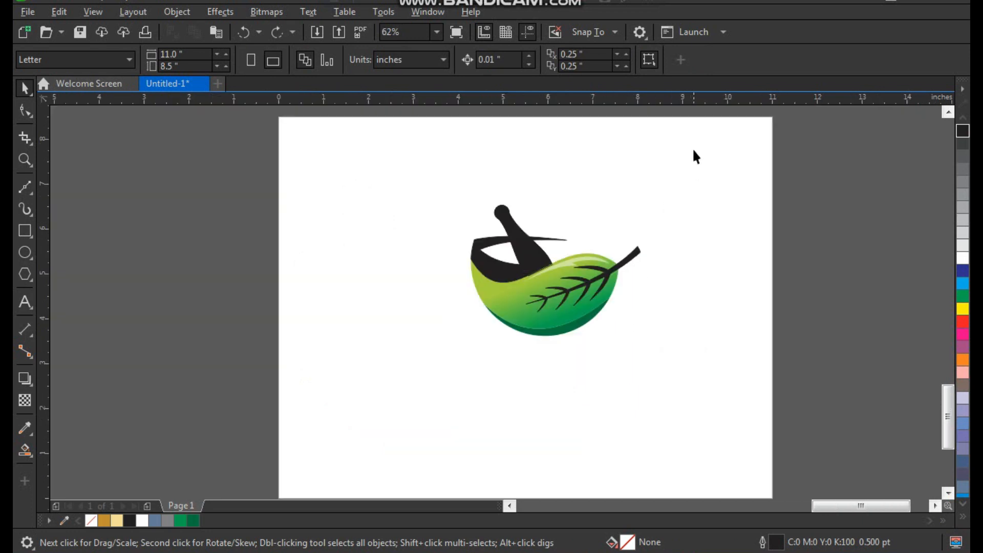
pyautogui.moveTo(693, 148); pyautogui.dragTo(439, 351)
pyautogui.hotkey('ctrl', 'g')
pyautogui.moveTo(574, 301); pyautogui.dragTo(522, 306)
# - Draw a flat ellipse about 2.47 by 0.5 inches across the bowl's base and align its center horizontally with the logo group
pyautogui.press('F2')
pyautogui.moveTo(375, 184); pyautogui.dragTo(721, 436)
pyautogui.click(547, 430)
pyautogui.click(24, 252)
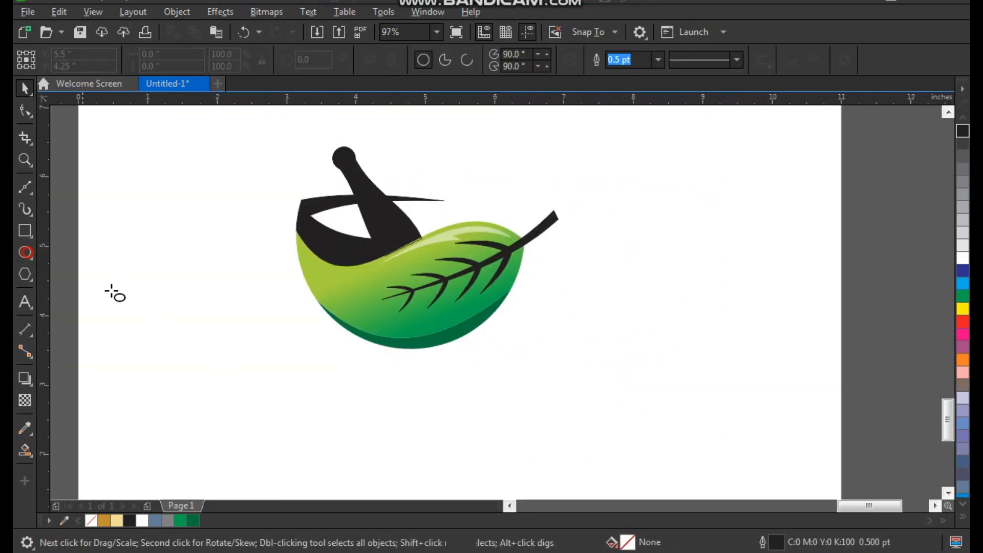
pyautogui.moveTo(329, 325); pyautogui.dragTo(501, 359)
pyautogui.press('space')
pyautogui.keyDown('shift'); pyautogui.click(494, 306); pyautogui.keyUp('shift')
pyautogui.press('c')
pyautogui.click(553, 331)
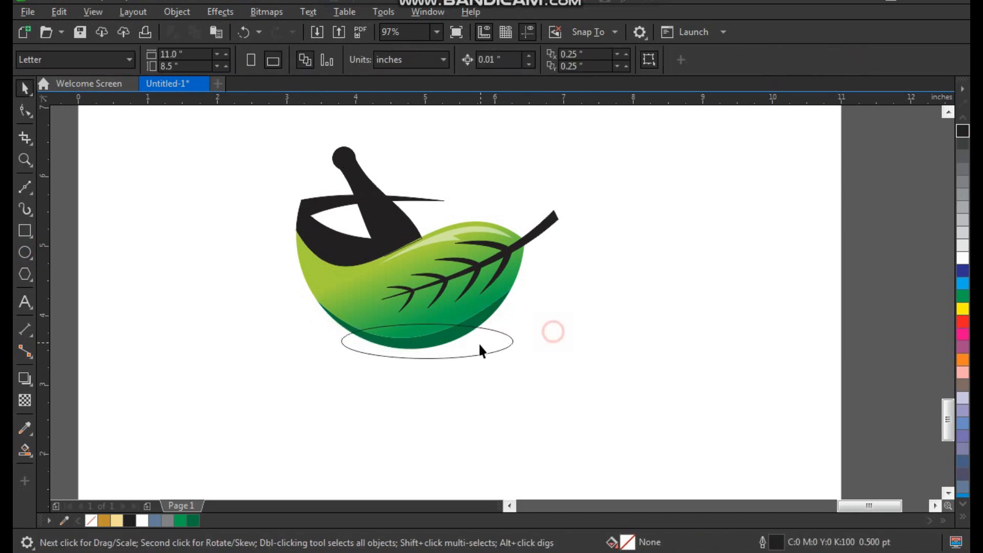
# - Center the ellipse under the bowl, scale it to 89.4%, and nudge it slightly upward
pyautogui.click(480, 353)
pyautogui.press('F2')
pyautogui.moveTo(574, 260); pyautogui.dragTo(266, 409)
pyautogui.moveTo(649, 326); pyautogui.dragTo(604, 333)
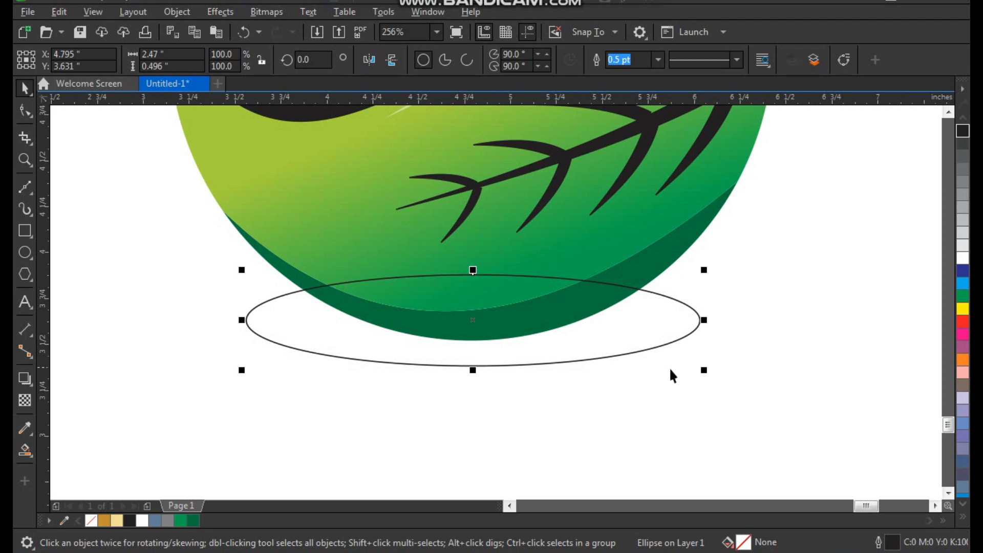
pyautogui.moveTo(707, 376); pyautogui.dragTo(677, 375)
pyautogui.moveTo(634, 347); pyautogui.dragTo(636, 339)
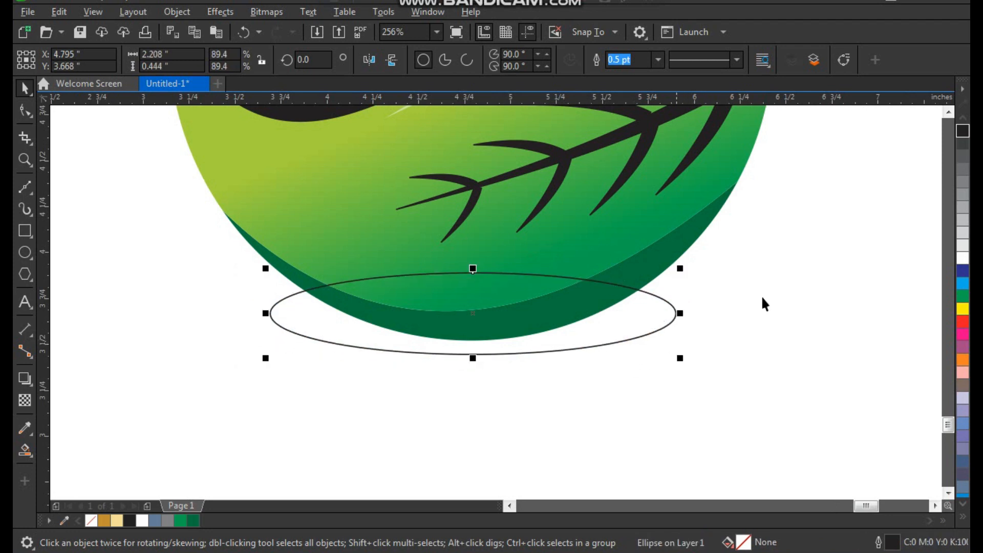
# - Fill the ellipse with black and send it behind the bowl
pyautogui.click(962, 132)
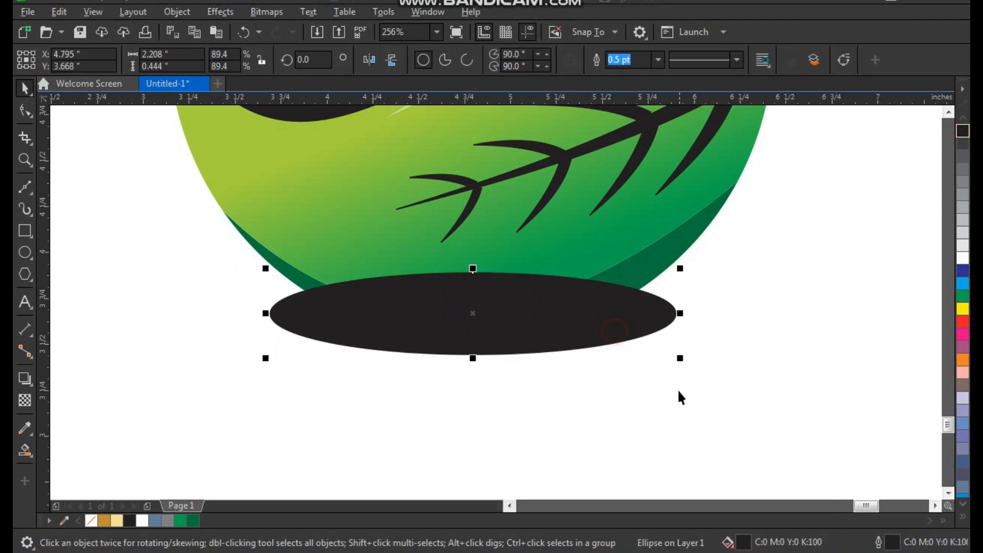
pyautogui.hotkey('shift', 'pagedown')
pyautogui.click(704, 376)
pyautogui.scroll(-3, 494, 338)
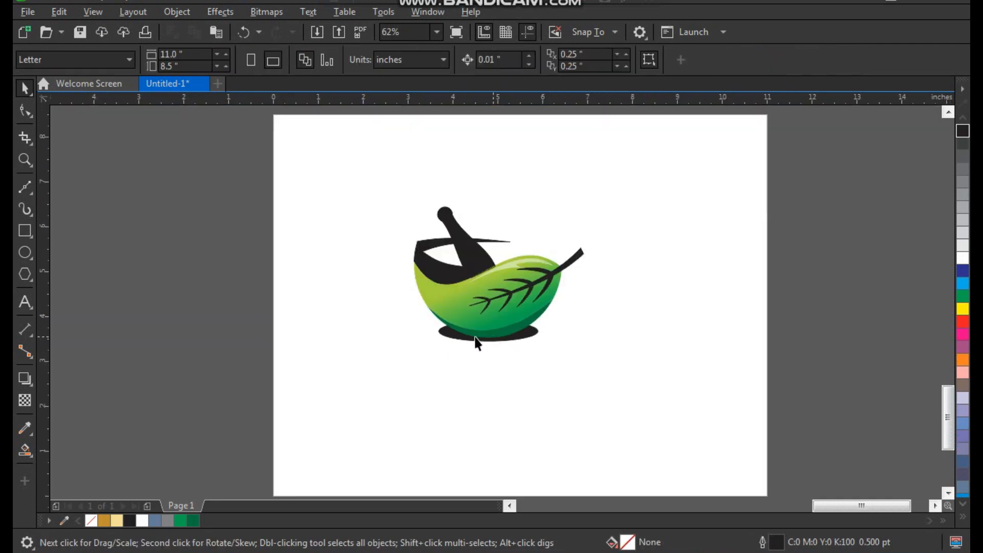
pyautogui.press('F2')
pyautogui.moveTo(350, 188); pyautogui.dragTo(624, 387)
pyautogui.click(660, 339)
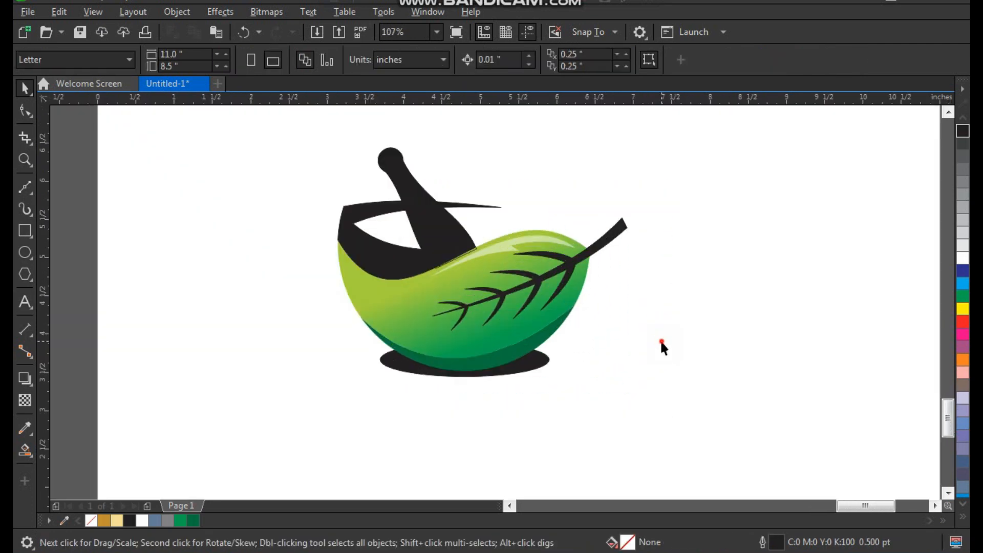
# - Add the text "COMPANY NAME" below the mortar-and-pestle logo in 24 pt Arial
pyautogui.press('F8')
pyautogui.click(333, 458)
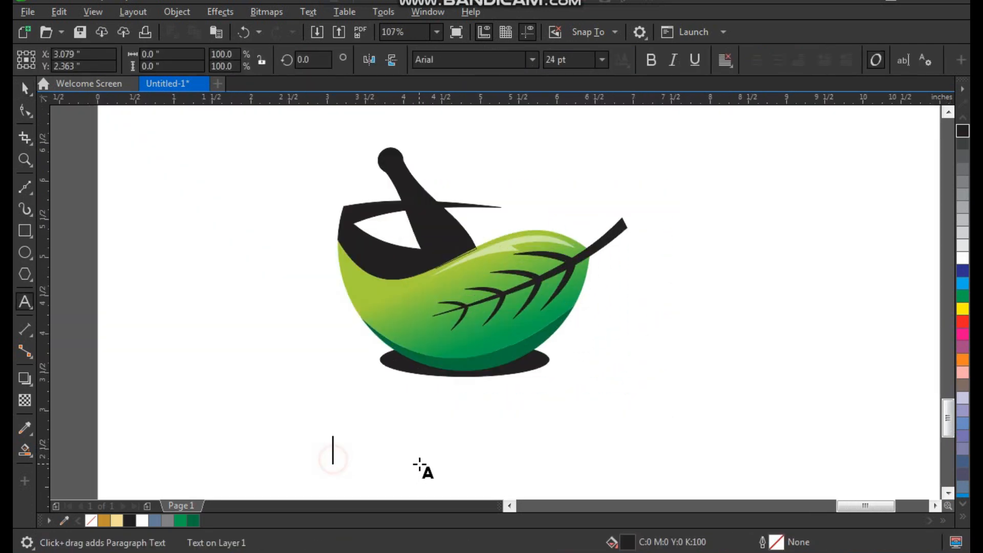
pyautogui.write('COMPNAY')
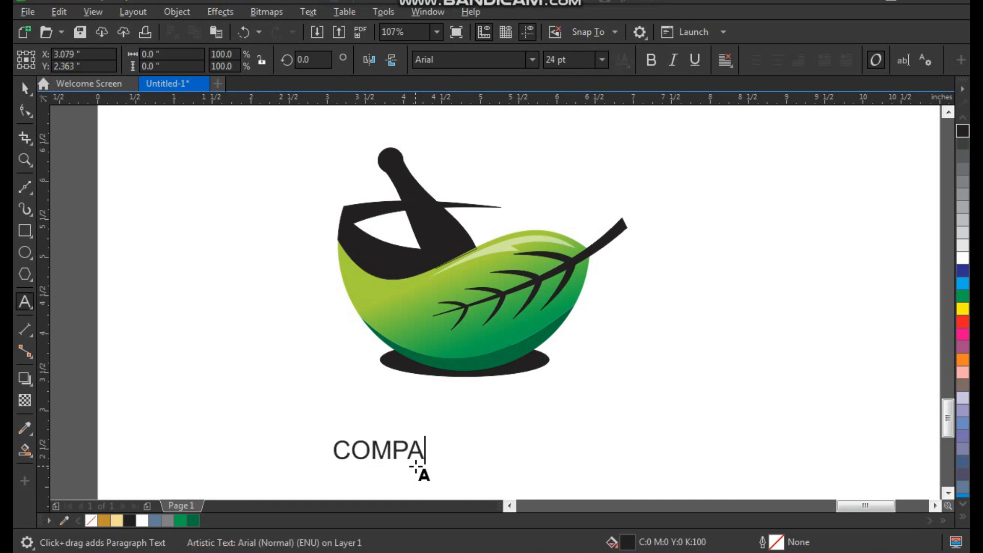
pyautogui.write(' NAME')
pyautogui.hotkey('ctrl', 'space')
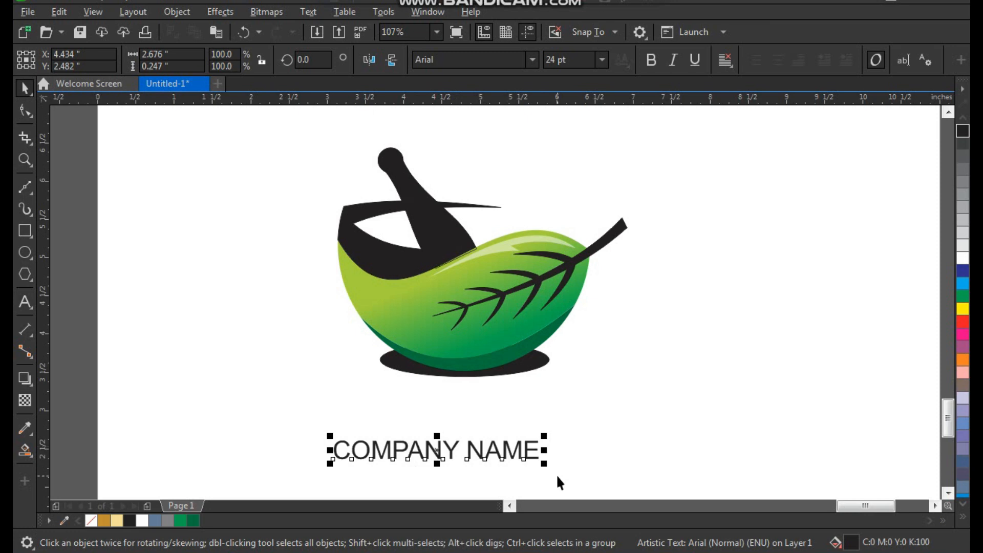
# - Enlarge the company name to about 40 pt beneath the logo and set its font to bold Futura Md BT
pyautogui.moveTo(544, 464); pyautogui.dragTo(624, 424)
pyautogui.click(613, 451)
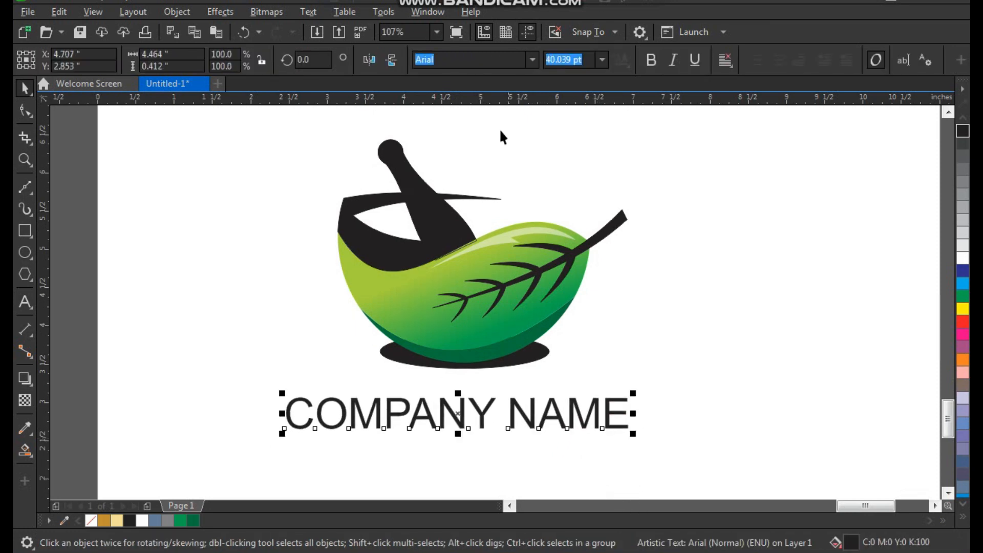
pyautogui.click(533, 59)
pyautogui.click(527, 159)
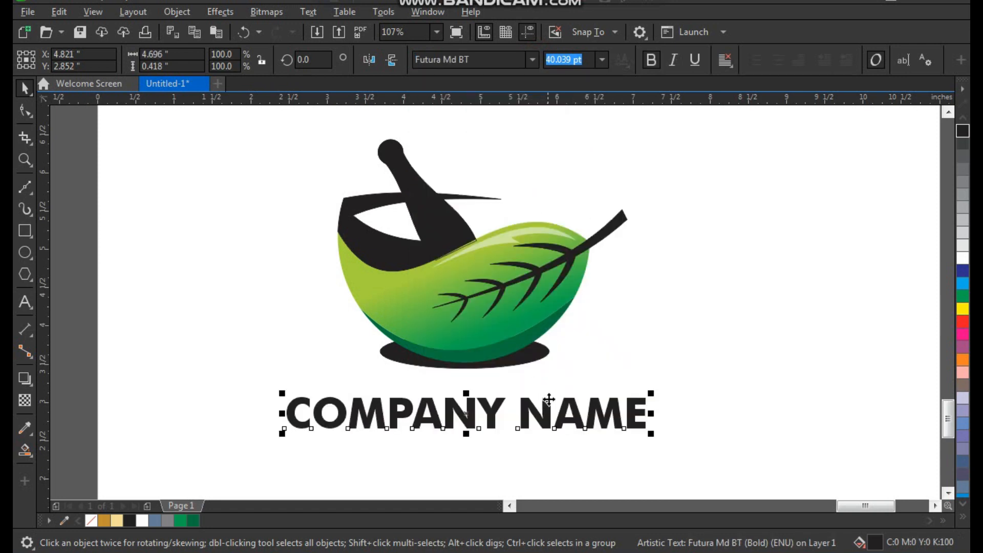
# - Move the company name up close to the elliptical base and align its center horizontally with the ellipse
pyautogui.moveTo(559, 413); pyautogui.dragTo(543, 400)
pyautogui.keyDown('shift'); pyautogui.click(534, 357); pyautogui.keyUp('shift')
pyautogui.press('c')
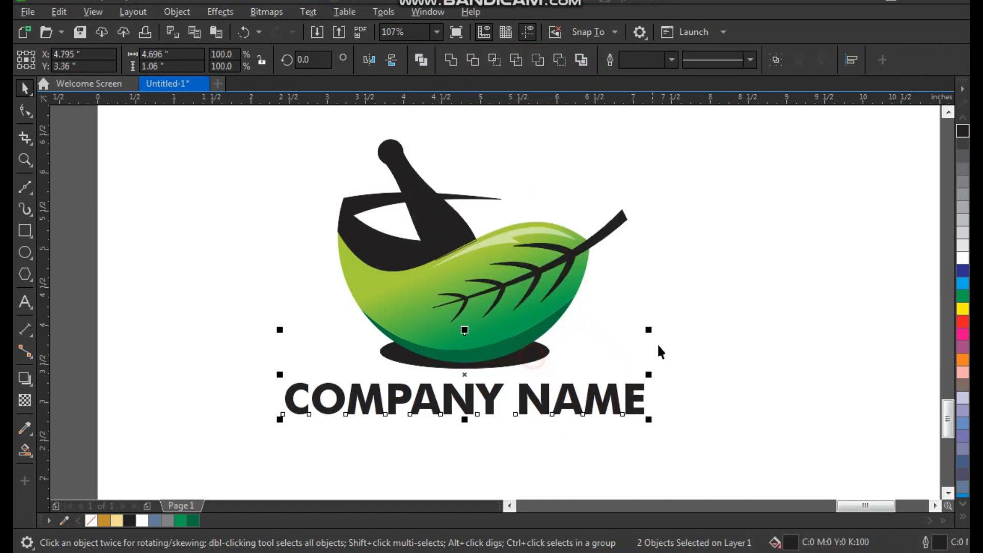
pyautogui.click(662, 332)
# - Make a smaller copy of the company name, about 21.5 pt, directly beneath the original and flush with its left edge
pyautogui.scroll(-2, 479, 275)
pyautogui.press('F2')
pyautogui.moveTo(352, 198); pyautogui.dragTo(643, 397)
pyautogui.moveTo(587, 381); pyautogui.dragTo(466, 441)
pyautogui.rightClick(588, 421)
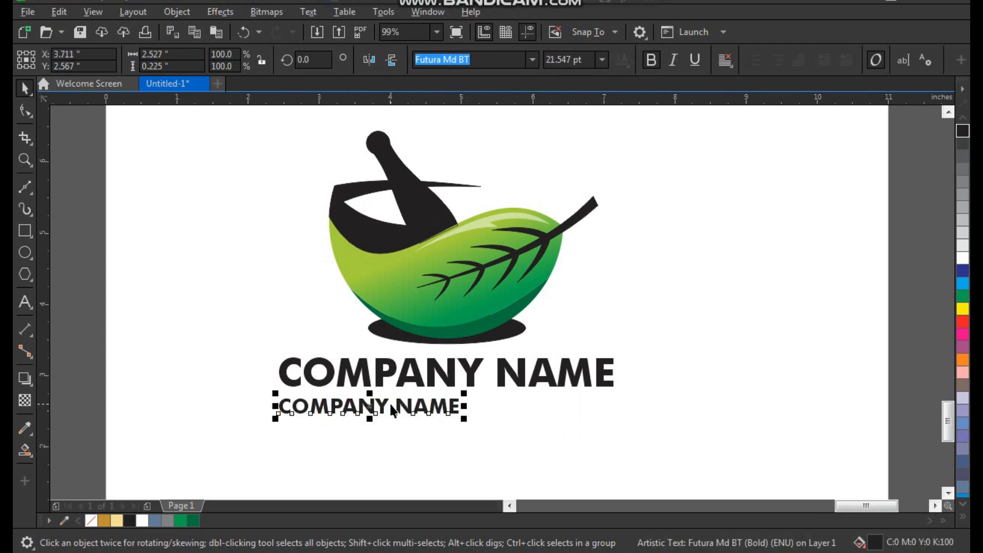
# - Replace the smaller copy's text with "SLOGAN HERE" and change its case to all uppercase
pyautogui.press('F8')
pyautogui.hotkey('ctrl', 'a')
pyautogui.write('sLOGAN H')
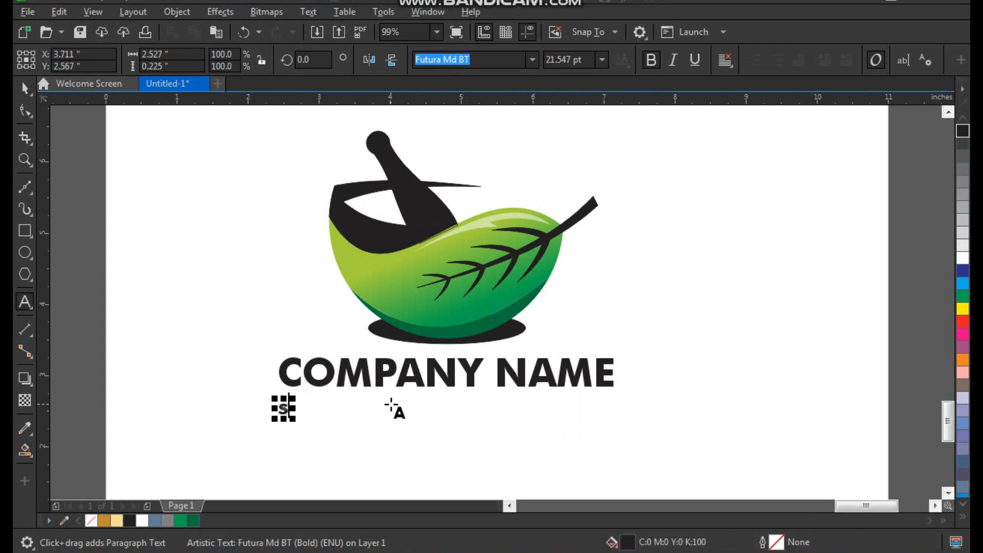
pyautogui.hotkey('ctrl', 'space')
pyautogui.click(308, 11)
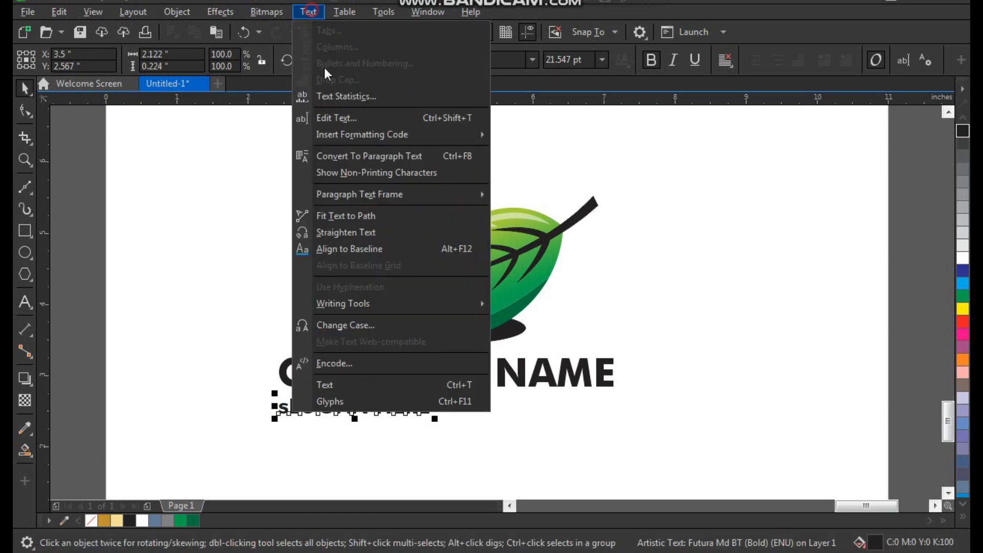
pyautogui.click(366, 327)
pyautogui.click(476, 323)
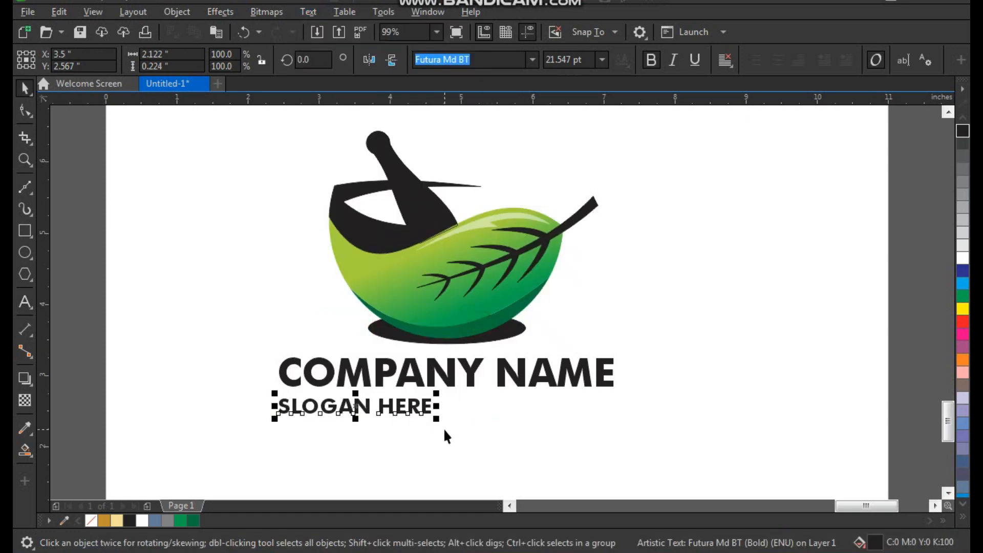
# - Widen the slogan's letter spacing to span the company name's width, center it beneath the name, and fill it with gray
pyautogui.press('F10')
pyautogui.moveTo(438, 421); pyautogui.dragTo(646, 433)
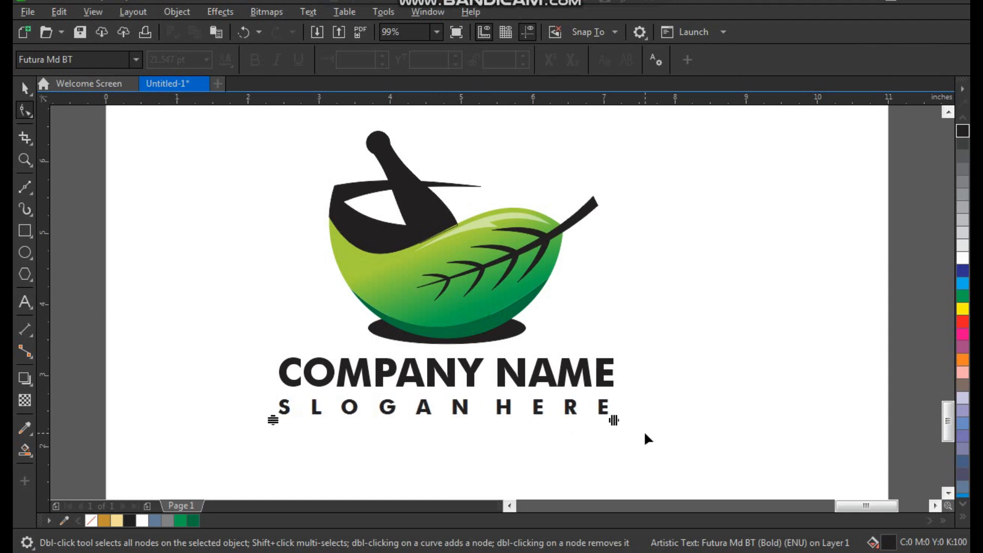
pyautogui.press('space')
pyautogui.click(612, 414)
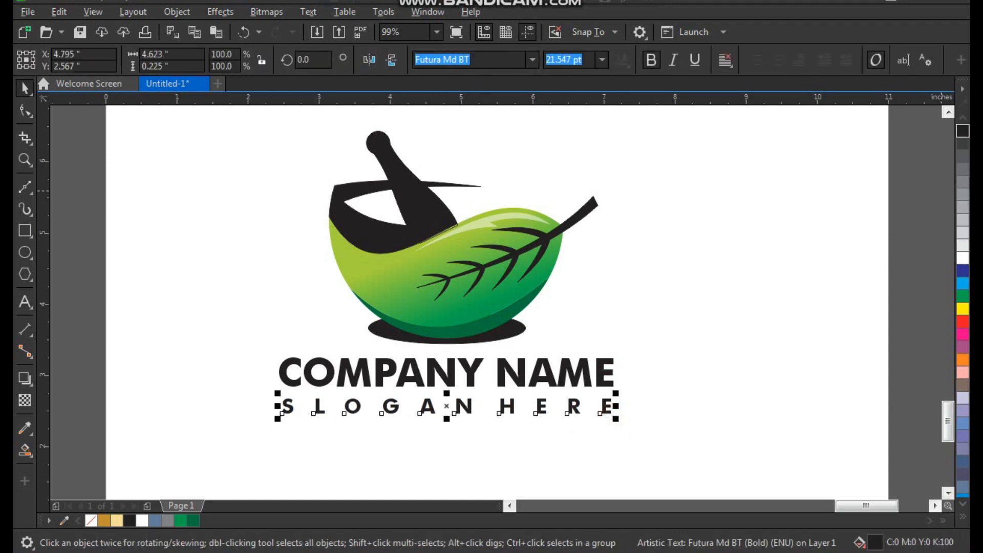
pyautogui.click(797, 221)
# - Group the logo artwork with both text lines and move the group to the middle of the page
pyautogui.moveTo(685, 106); pyautogui.dragTo(207, 459)
pyautogui.hotkey('ctrl', 'g')
pyautogui.press('F3')
pyautogui.click(575, 303)
pyautogui.moveTo(489, 284); pyautogui.dragTo(526, 269)
pyautogui.click(617, 312)
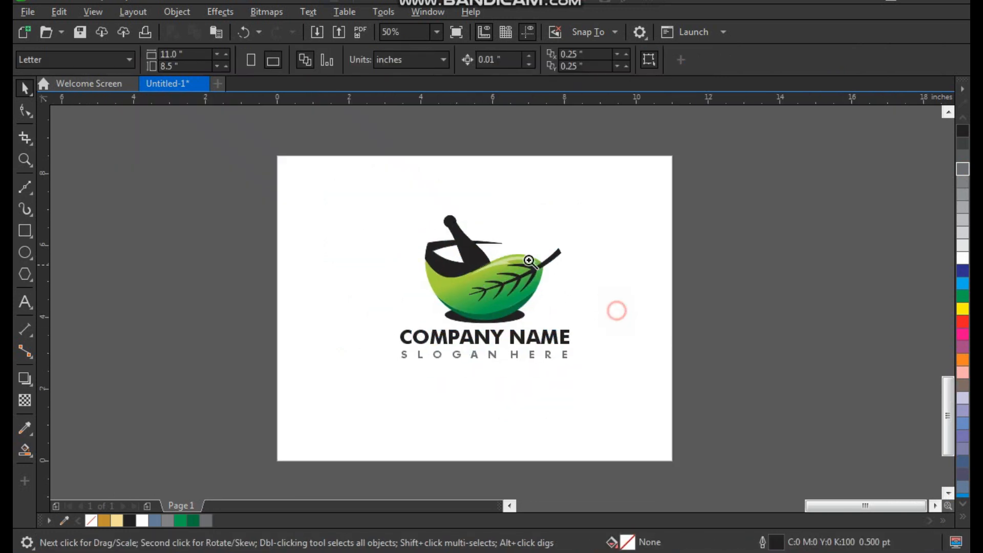
pyautogui.press('F2')
pyautogui.moveTo(367, 190); pyautogui.dragTo(651, 402)
pyautogui.moveTo(642, 116); pyautogui.dragTo(158, 463)
pyautogui.click(305, 248)
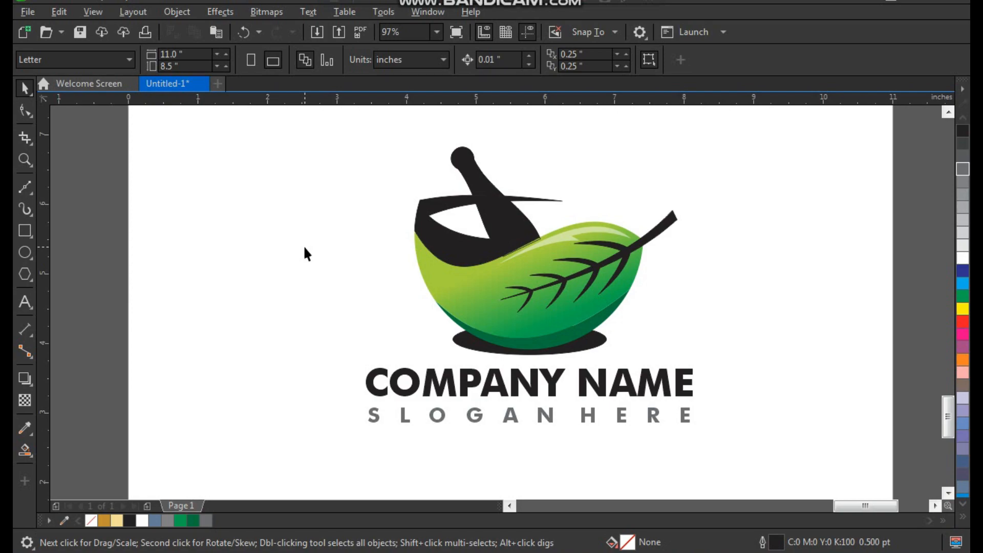